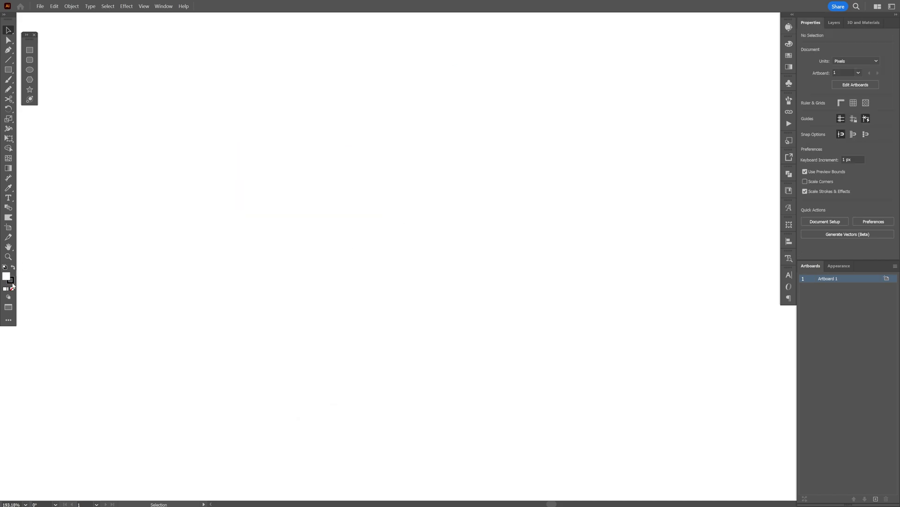
Draw a circle about 175 px in diameter with a magenta swatch fill and no stroke
left_click(12, 282)
left_click(12, 288)
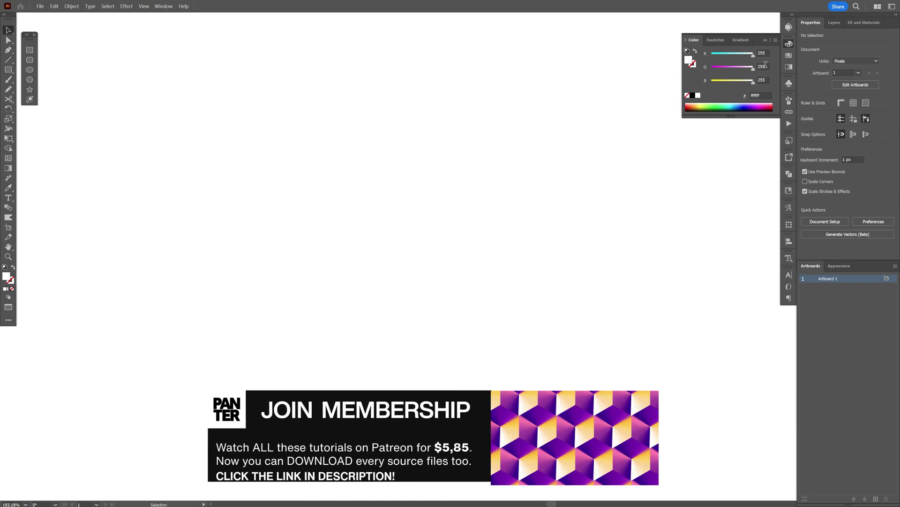
left_click(789, 55)
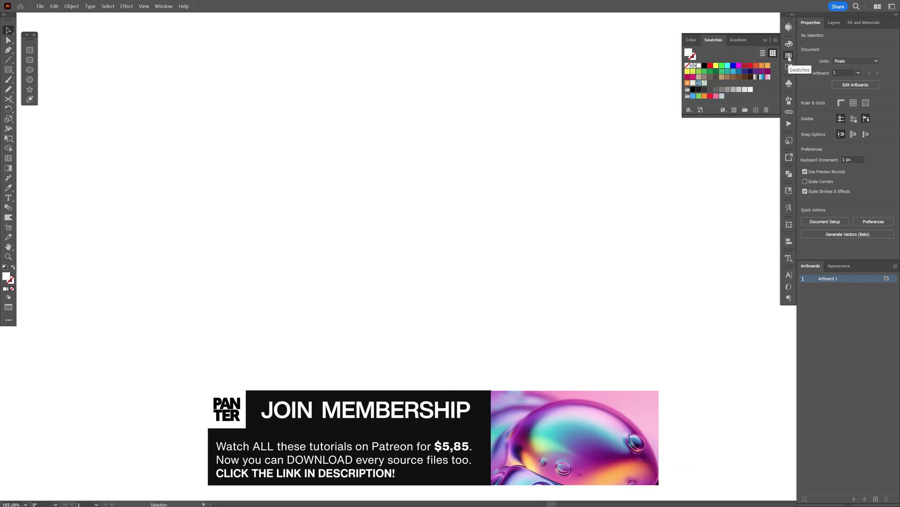
left_click(693, 78)
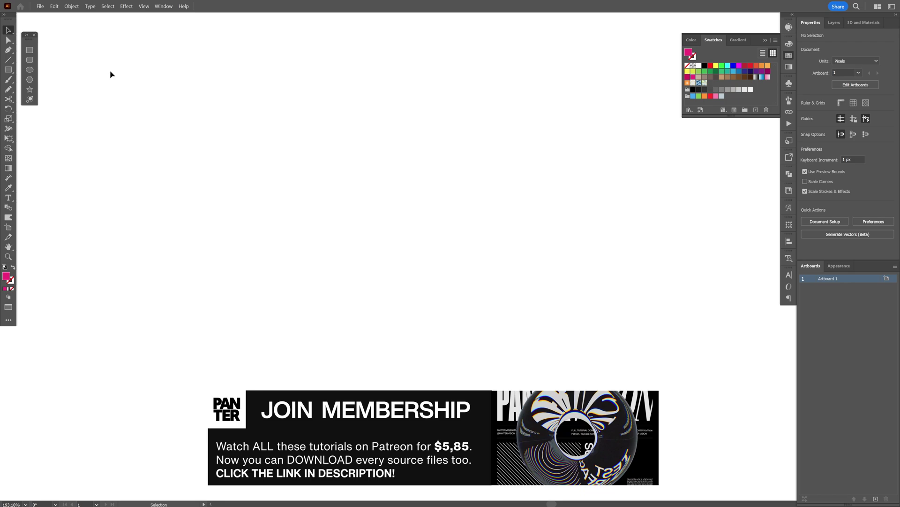
left_click(30, 70)
left_click_drag(181, 151, 361, 254)
key("v")
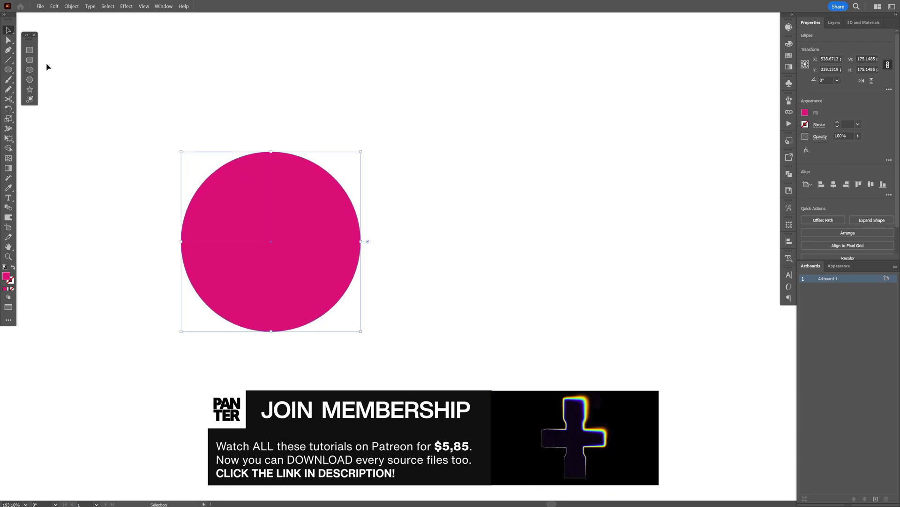
Draw an upright magenta rounded rectangle about 59 by 198 px beside the circle
left_click(31, 62)
left_click_drag(412, 104, 473, 307)
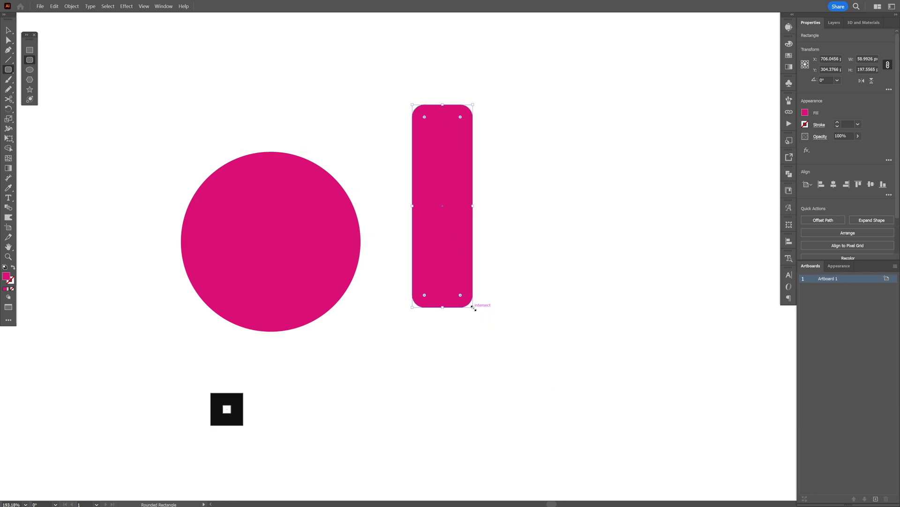
key("v")
left_click(512, 154)
Draw a narrower rounded rectangle about 29 by 139 px and place it horizontally centred inside the larger one
left_click(30, 59)
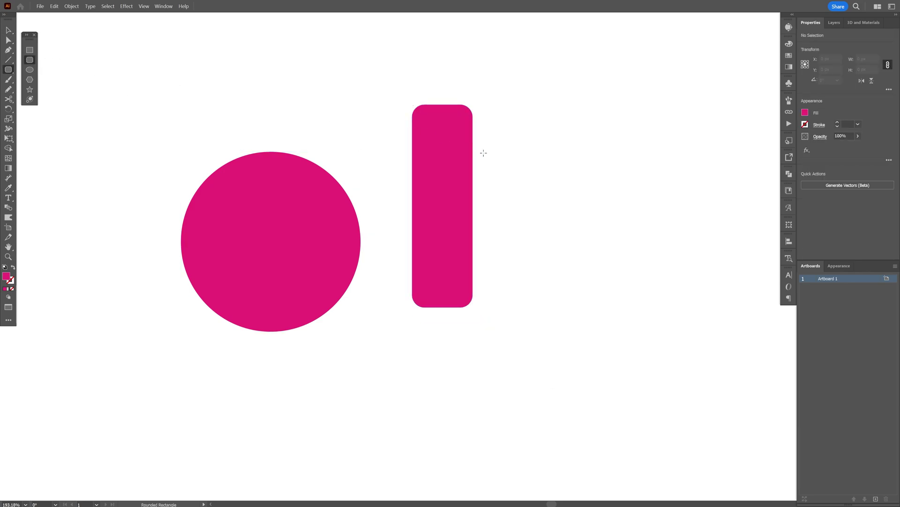
left_click_drag(490, 137, 518, 279)
key("v")
left_click_drag(502, 222, 446, 209)
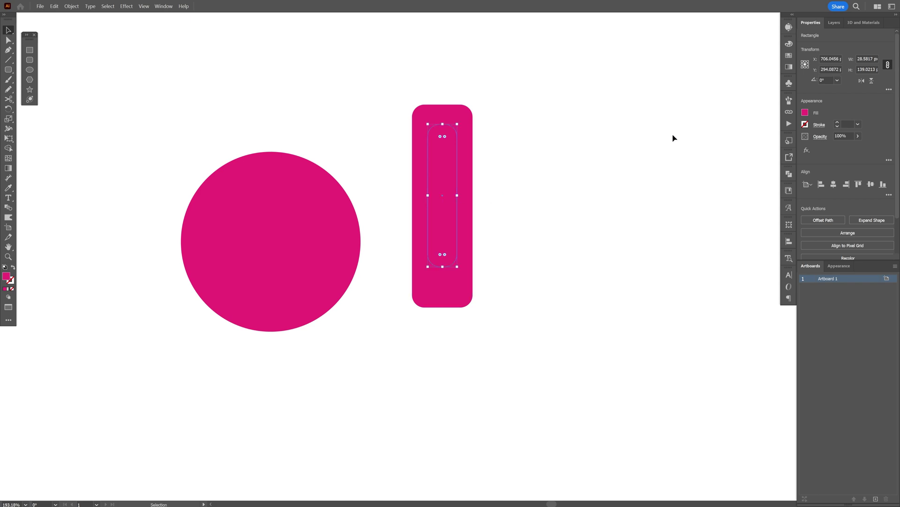
Recolour the inner rounded rectangle yellow with hex value f9d53d
left_click(805, 112)
left_click(796, 143)
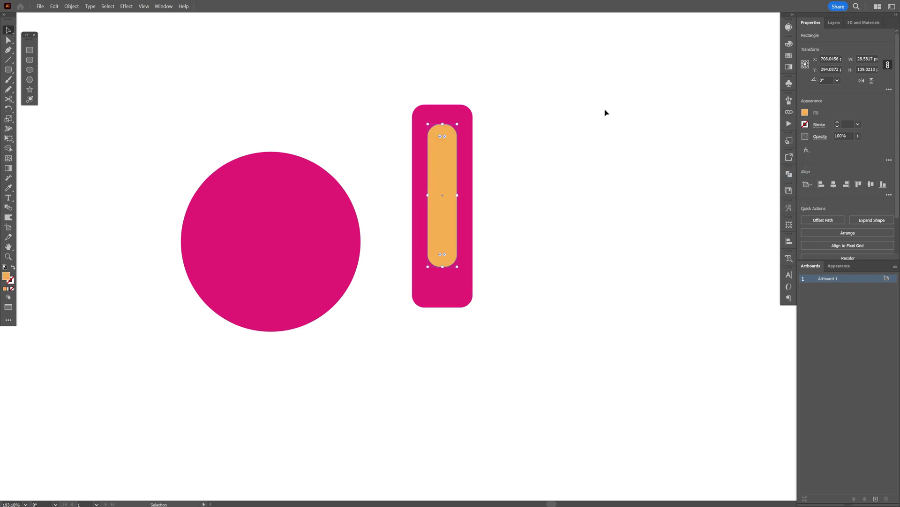
double_click(6, 278)
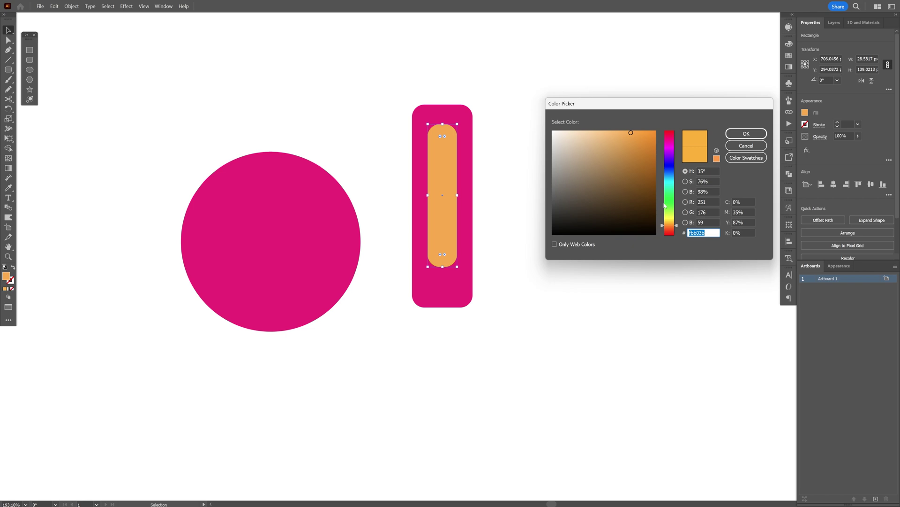
left_click_drag(670, 229, 670, 224)
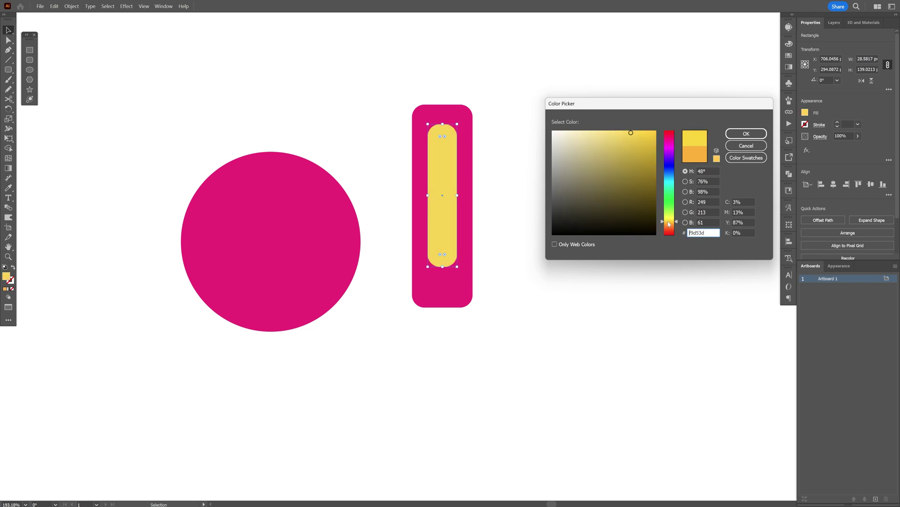
left_click(746, 134)
Lengthen the yellow inner shape so it nearly fills the magenta rounded rectangle's height and meets its lower edge
key("a")
left_click_drag(444, 138, 439, 151)
key("v")
left_click_drag(442, 259, 442, 307)
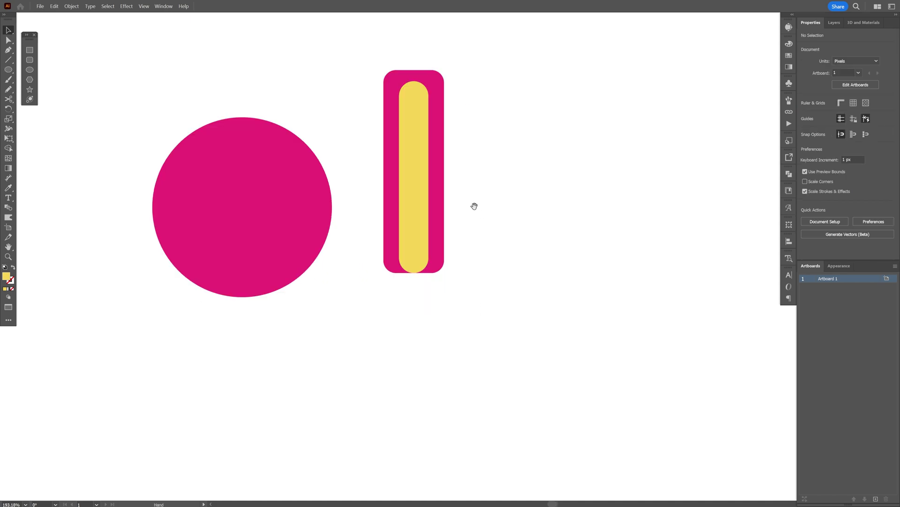
left_click_drag(474, 206, 569, 287)
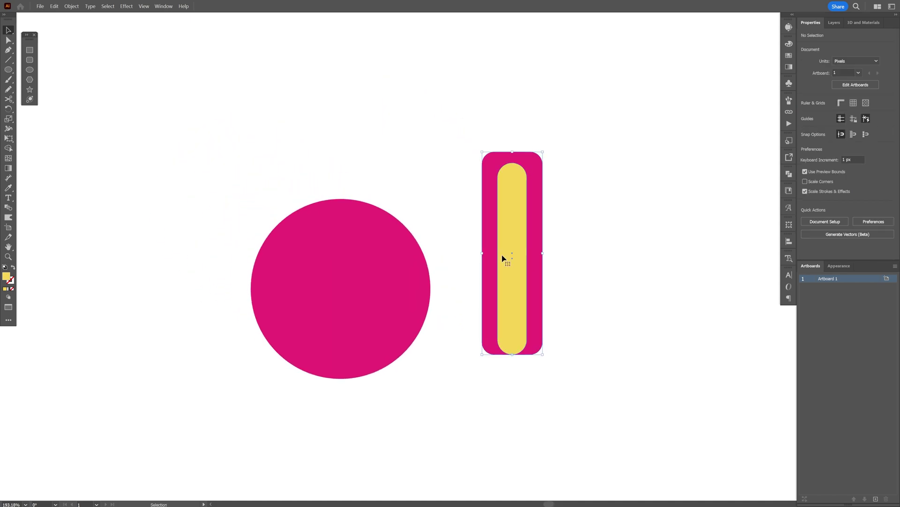
Move both rounded rectangles onto the circle's upper-left edge as an ear and group them
left_click_drag(511, 263, 289, 156)
left_click_drag(331, 170, 411, 199)
left_click_drag(425, 111, 370, 143)
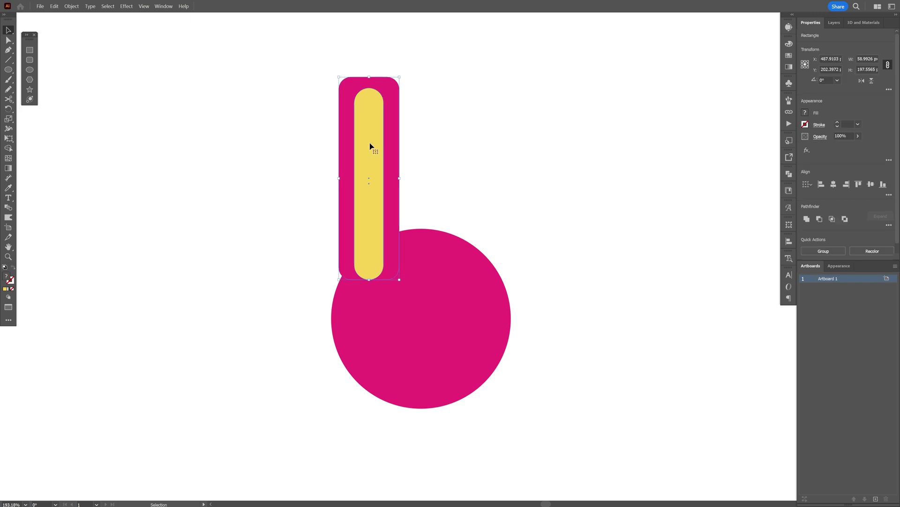
right_click(370, 143)
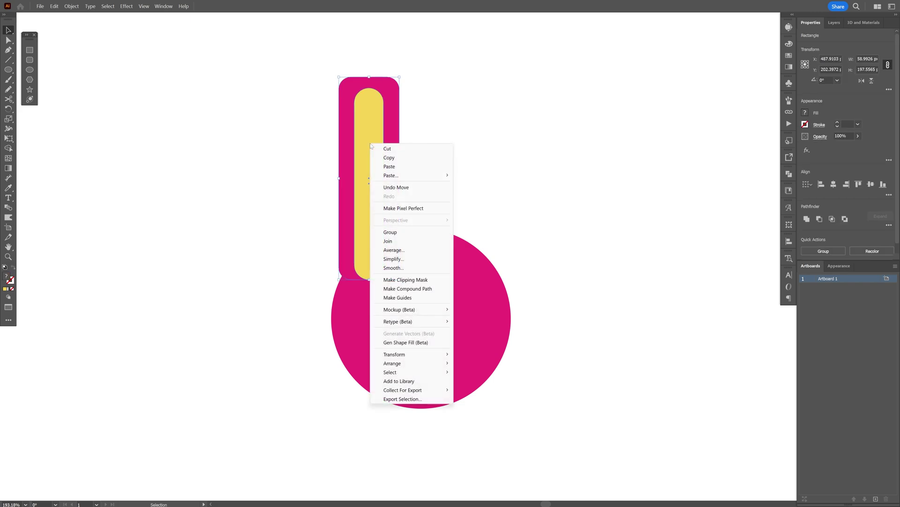
left_click(389, 232)
Send the ear group behind the circle
right_click(373, 163)
mouse_move(412, 356)
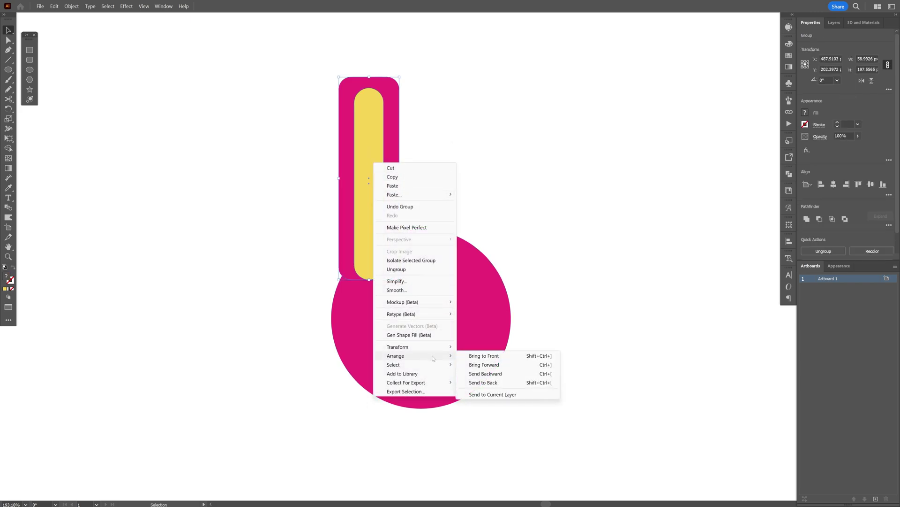
left_click(497, 382)
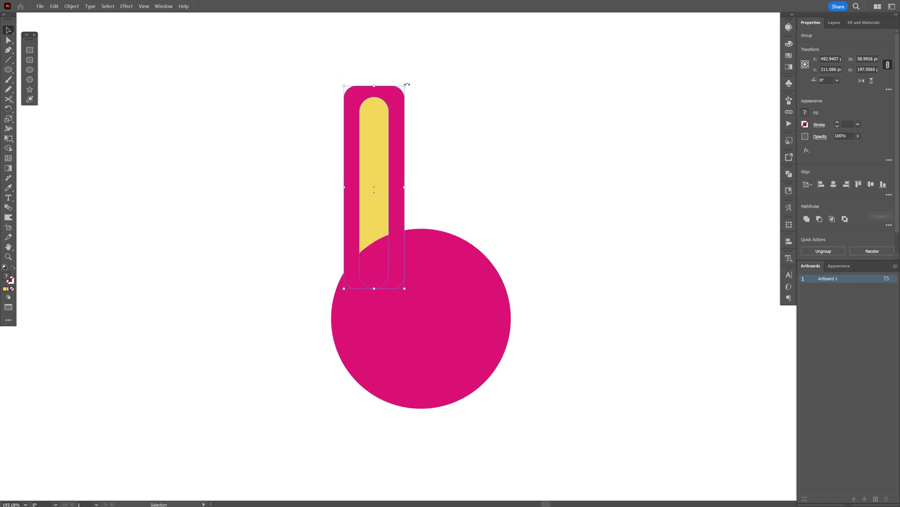
Tilt the ear group outward by about 13°, enlarge it slightly and seat its base behind the circle
left_click_drag(407, 84, 384, 73)
mouse_move(367, 148)
left_mouse_down()
mouse_move(351, 135)
mouse_move(358, 140)
left_mouse_up()
left_click_drag(395, 173, 382, 222)
Create a vertical-axis reflected copy of the ear about the circle's centre and nudge it slightly inward
left_click_drag(9, 108, 56, 118)
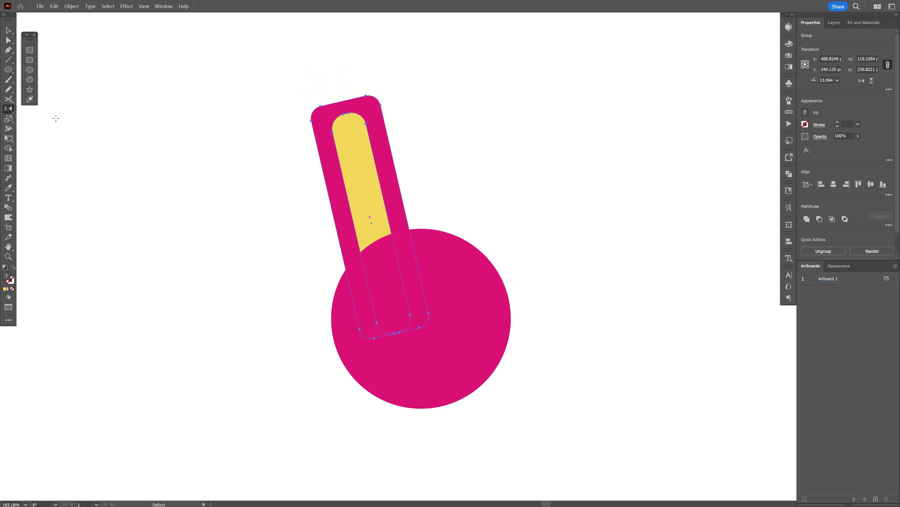
left_click(422, 214, "alt")
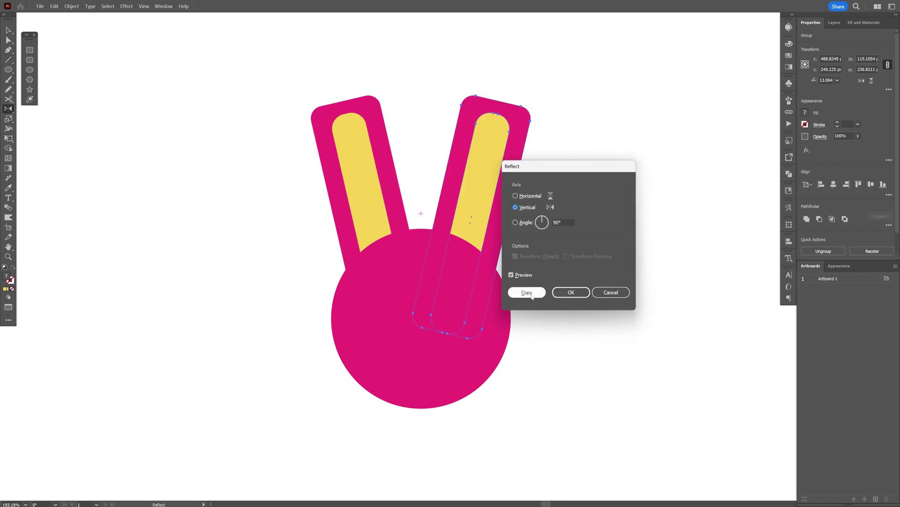
left_click(527, 291)
key("v")
left_click_drag(491, 201, 483, 199)
Group both ears together with the circle
left_click_drag(585, 184, 427, 246)
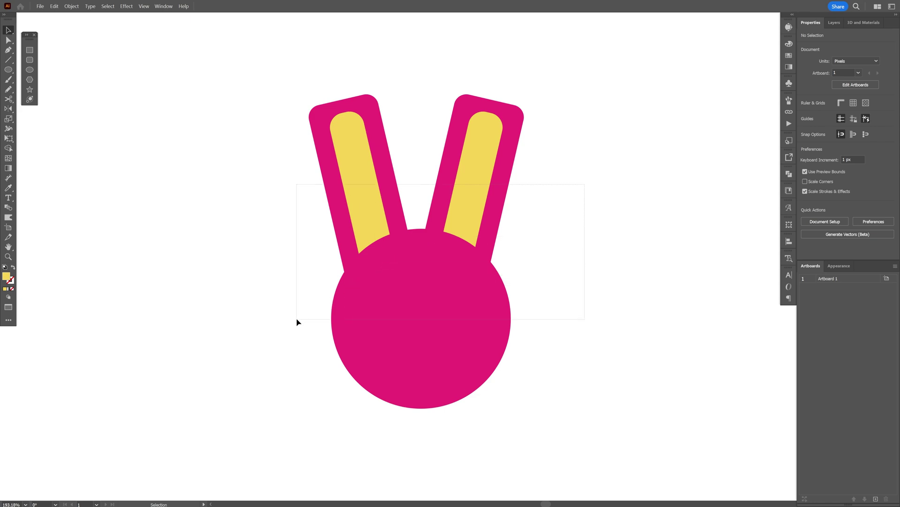
left_click_drag(297, 320, 297, 319)
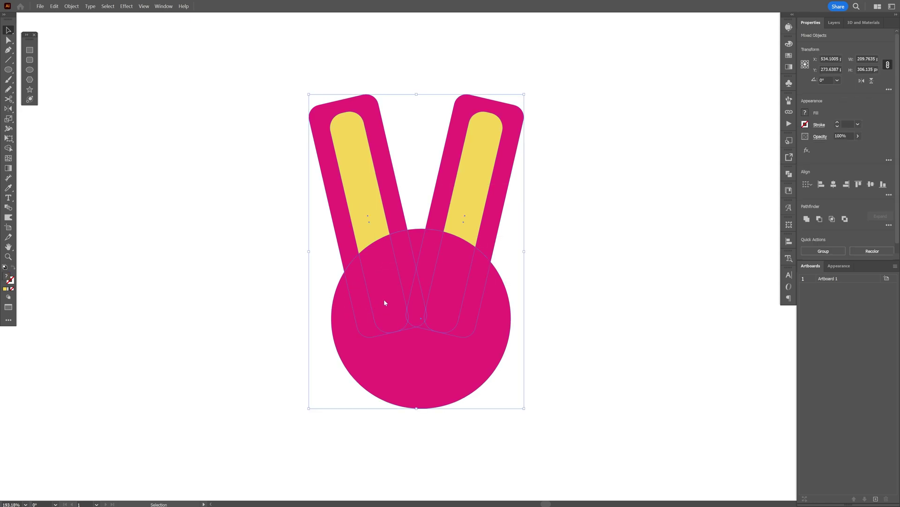
right_click(384, 299)
left_click(426, 197)
Apply the 3D Inflate effect to the rabbit head with minimum depth and inflation on both sides
left_click(862, 22)
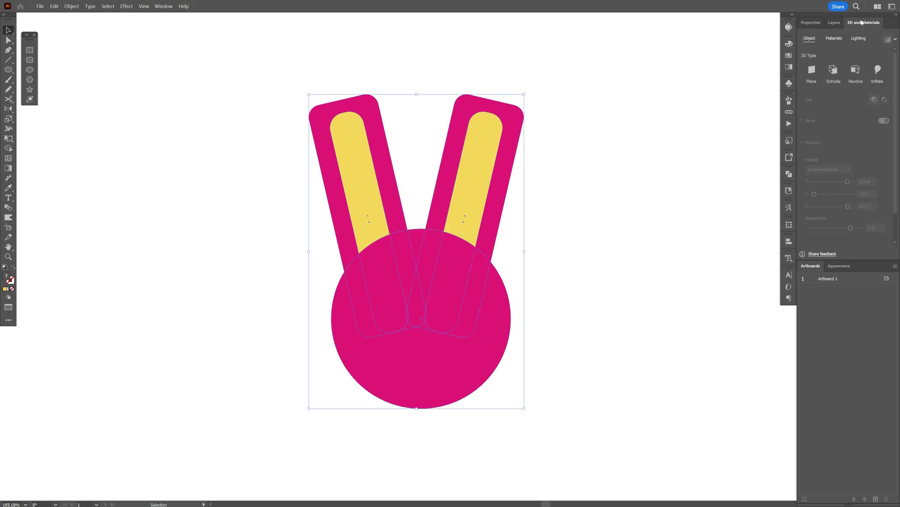
left_click(878, 69)
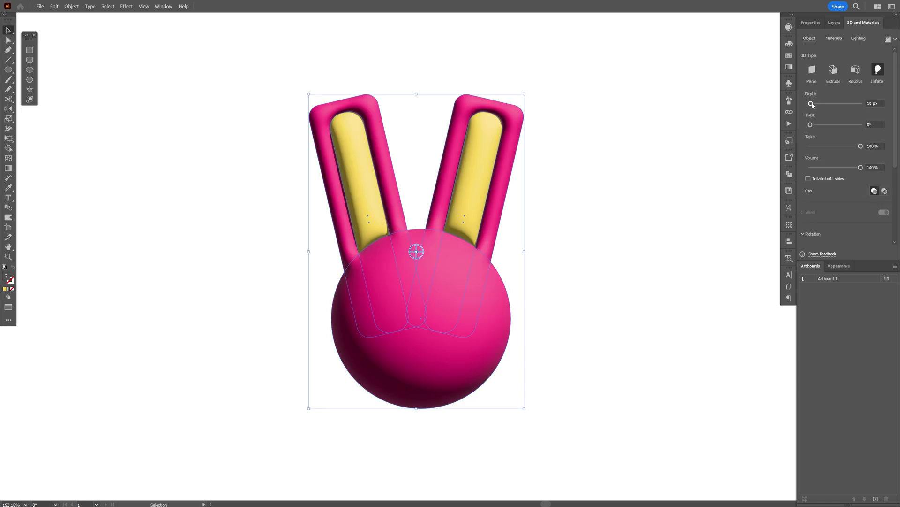
left_click_drag(812, 104, 803, 105)
scroll(887, 162, "down", 5)
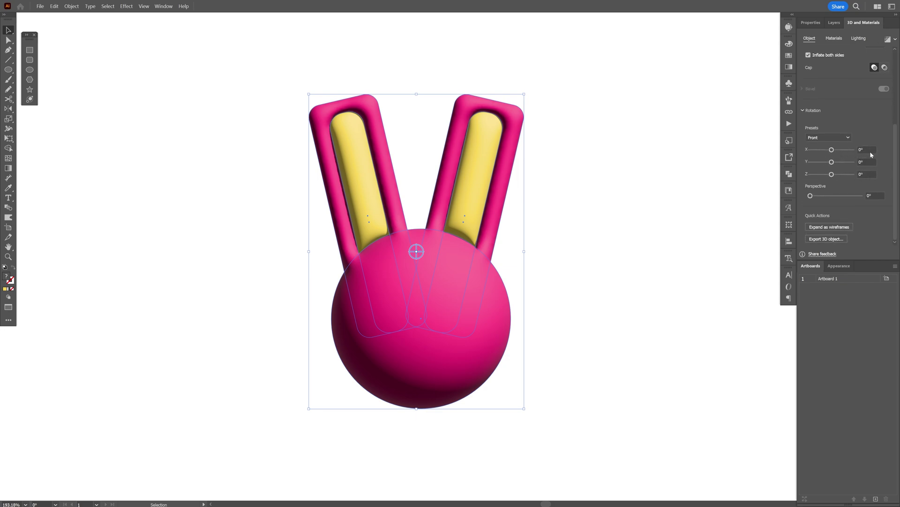
Set the 3D rabbit head's rotation to X 138°, Y -145° and Z 142°
left_click(860, 150)
type("138")
key("Tab")
type("-")
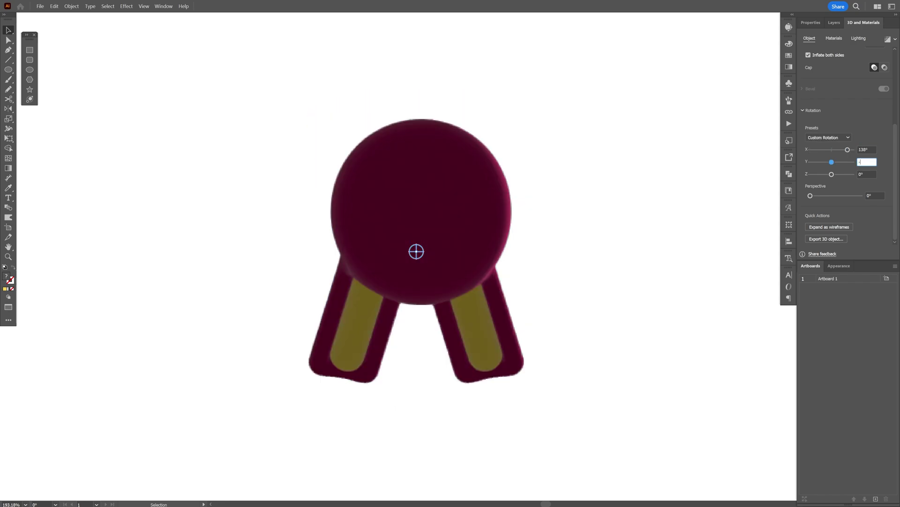
type("145")
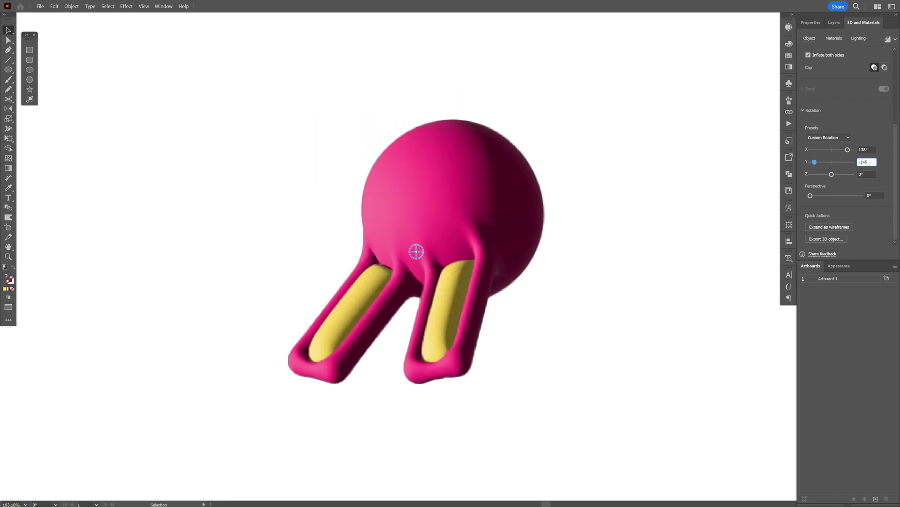
key("Tab")
type("142")
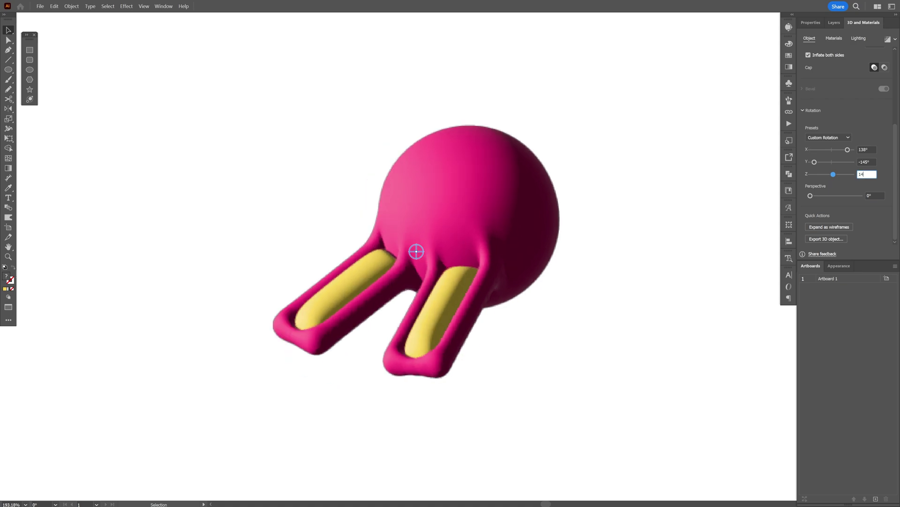
Set the 3D rabbit head's perspective to 124° and move it to the left side of the artboard
left_click(875, 194)
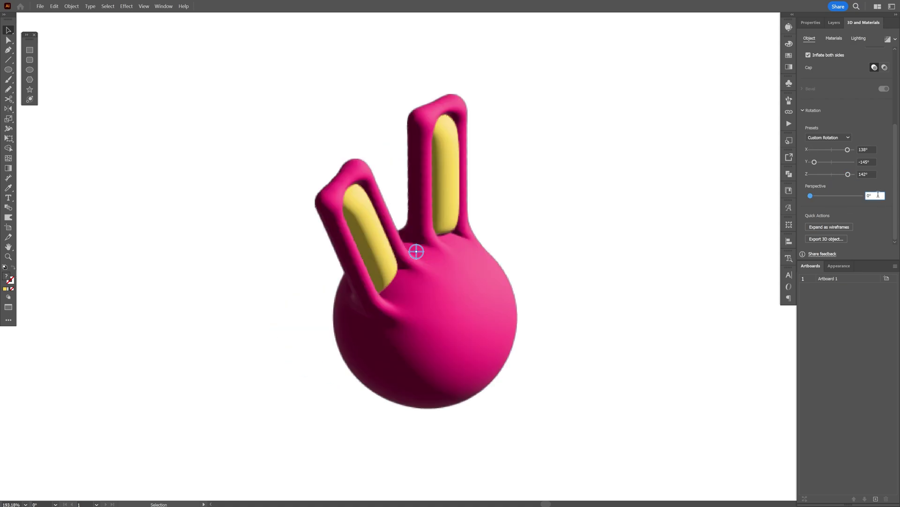
left_click_drag(811, 198, 850, 198)
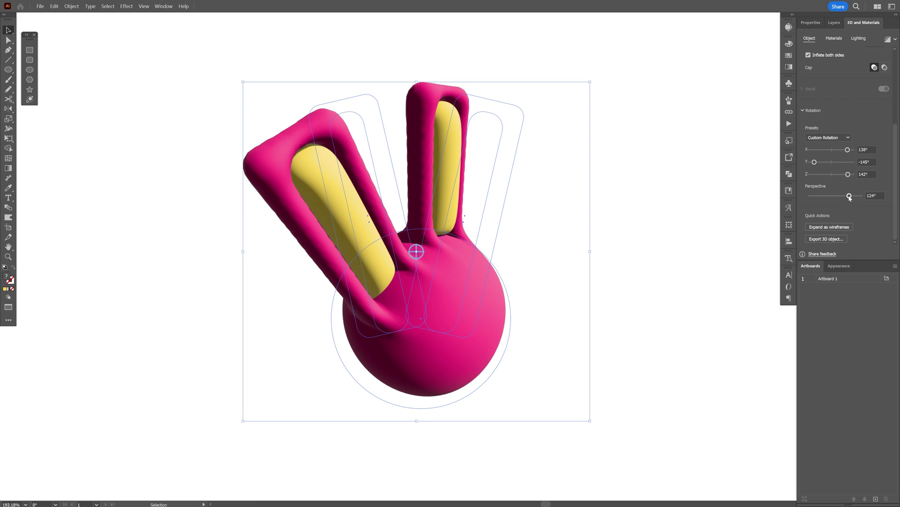
left_click(603, 201)
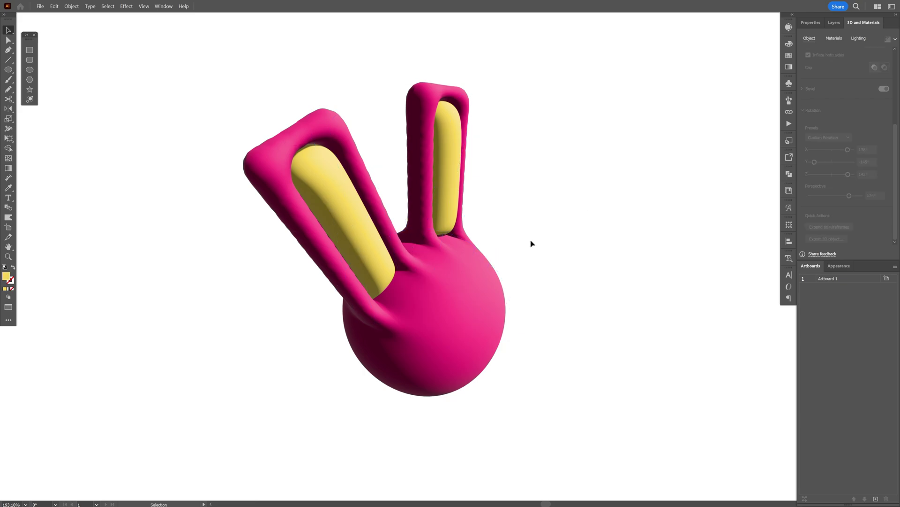
left_click_drag(453, 271, 281, 277)
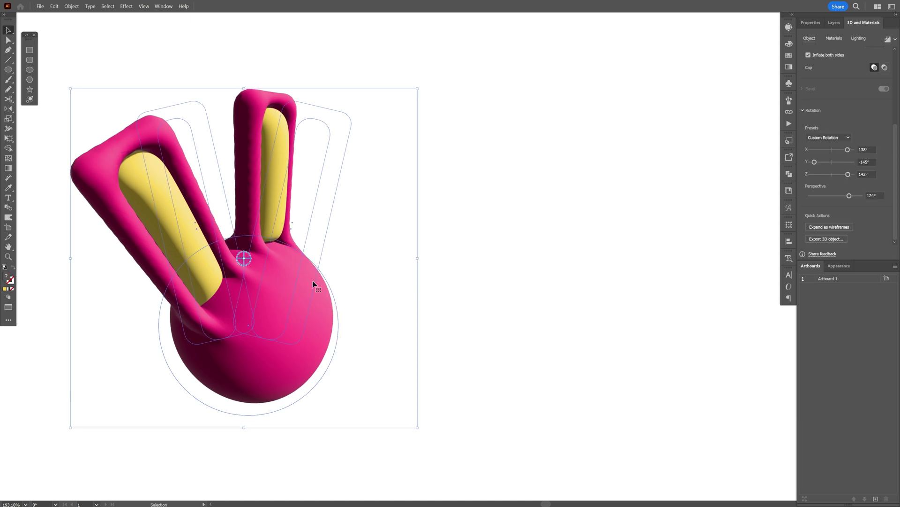
left_click(699, 97)
Draw a dark blue circle about 25 px in diameter and place a copy of it to the right
left_click(789, 55)
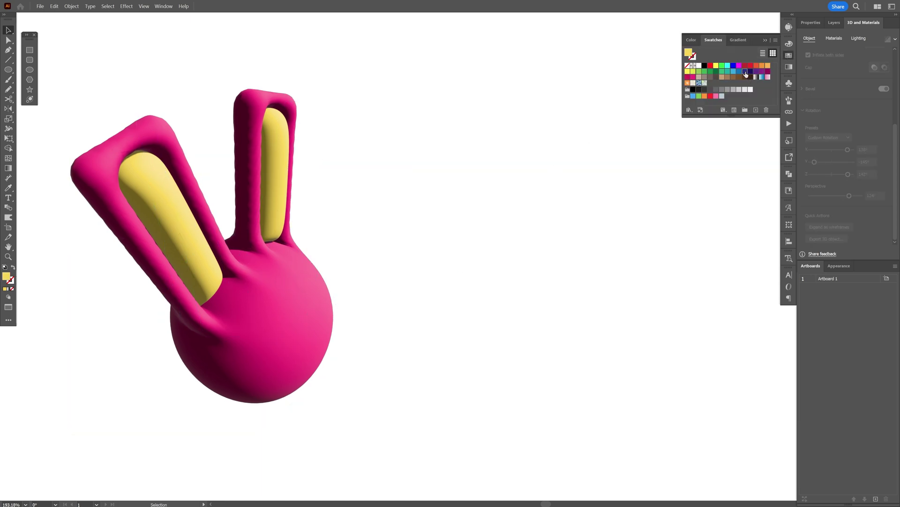
left_click(745, 73)
left_click(29, 69)
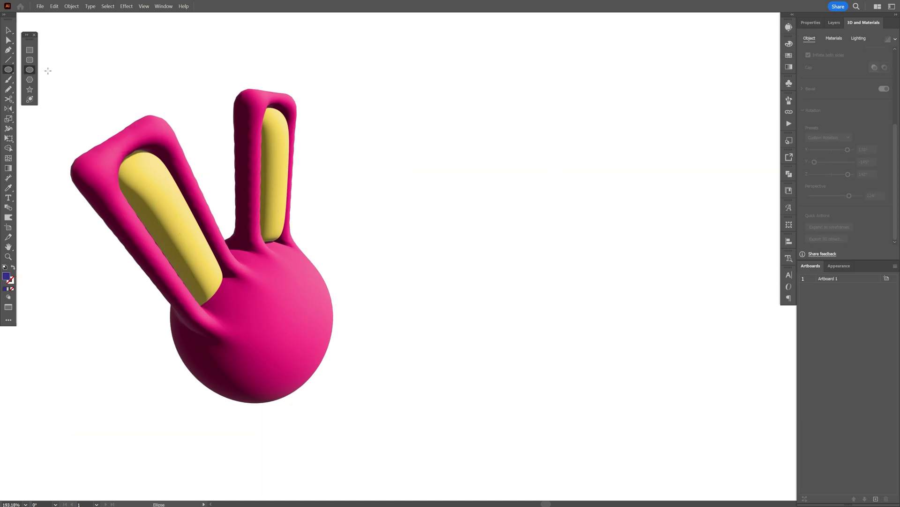
left_click_drag(448, 168, 512, 175)
key("v")
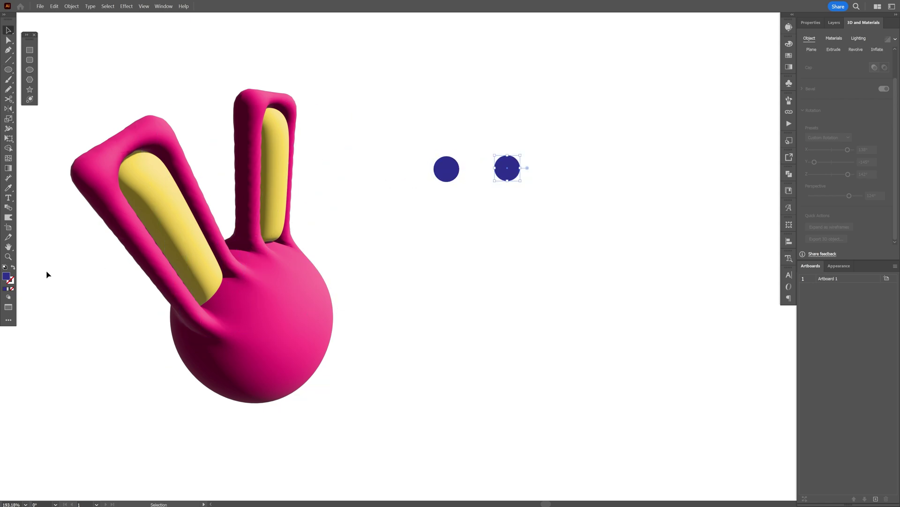
Turn the copied blue circle into a ring by swapping fill and stroke and setting an 8 pt stroke
left_click(13, 267)
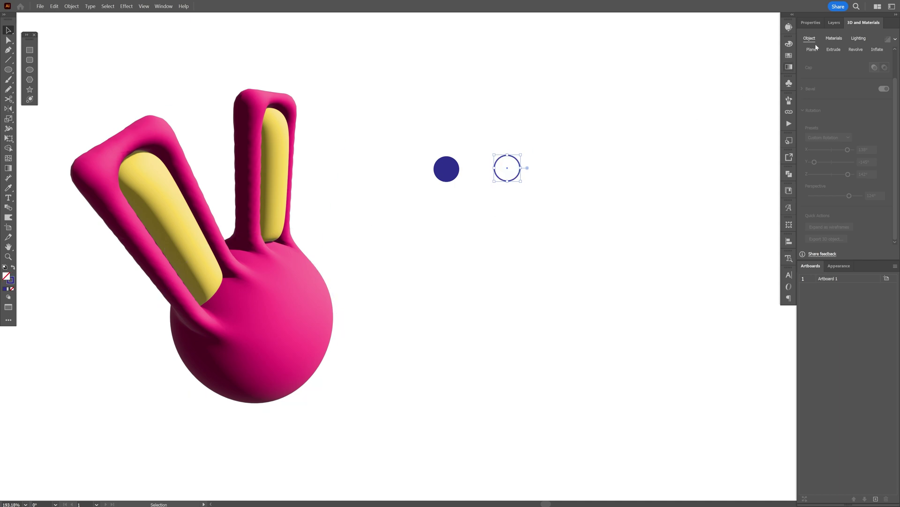
left_click(810, 23)
left_click(843, 124)
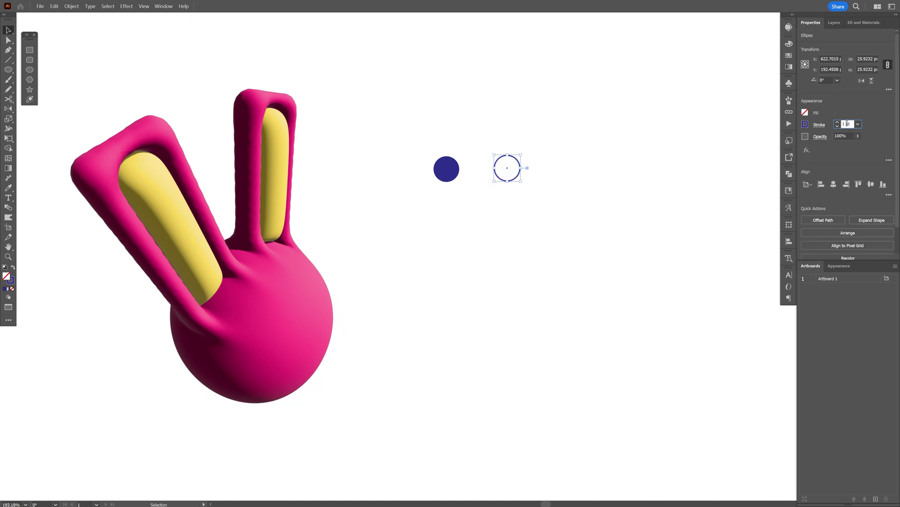
type("8")
key("Return")
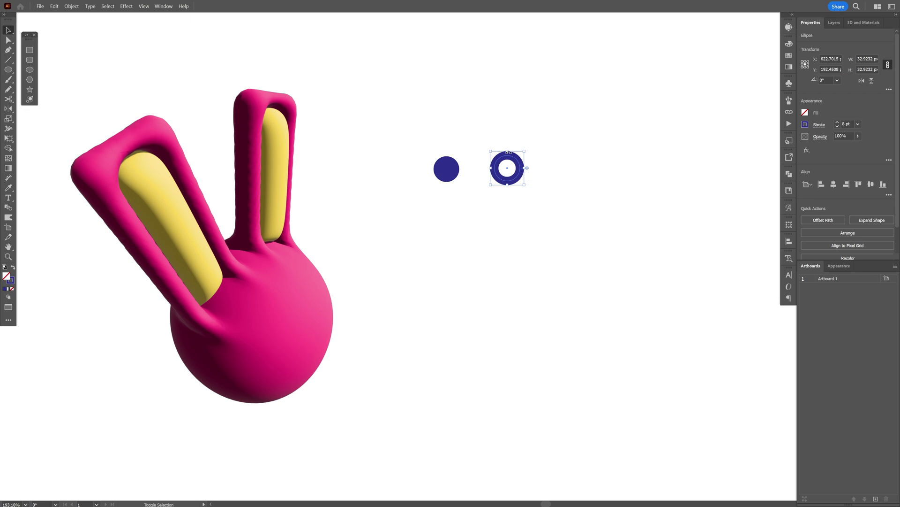
Enlarge the blue ring slightly and add a bigger copy about 110 px wide below it
left_click_drag(508, 151, 509, 149)
mouse_move(522, 153)
left_mouse_down()
mouse_move(483, 224)
mouse_move(529, 236)
left_mouse_up()
left_click(558, 129)
left_click(519, 157)
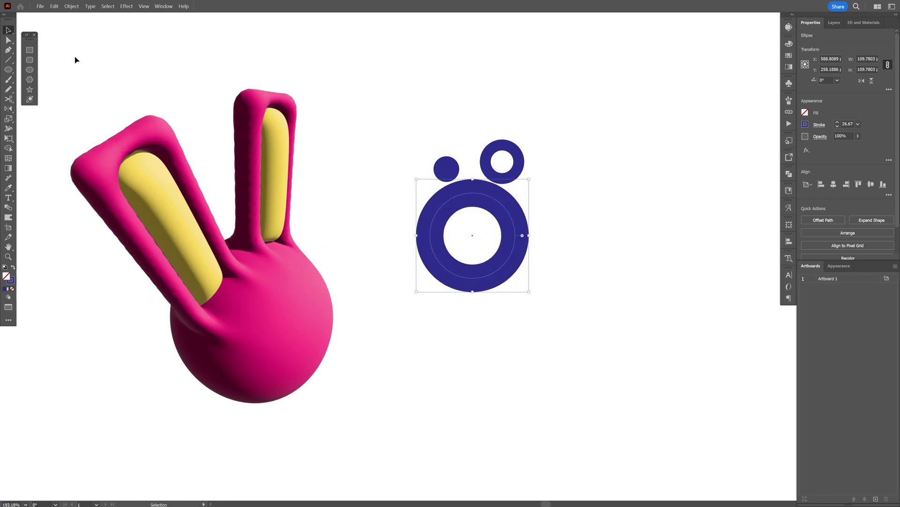
Turn the large blue ring into a filled half-circle mouth by deleting its top anchor, joining the path and swapping fill and stroke, and move it up
left_click(11, 41)
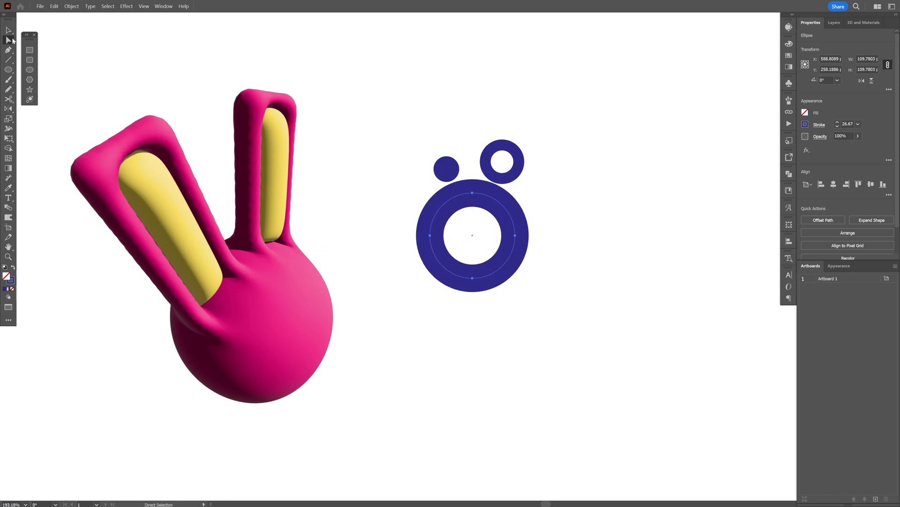
left_click(472, 193)
key("Delete")
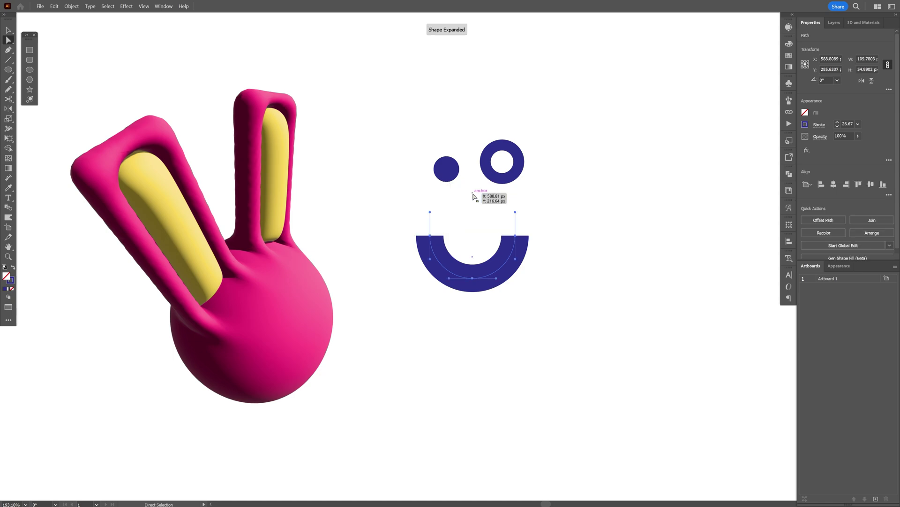
left_click(852, 220)
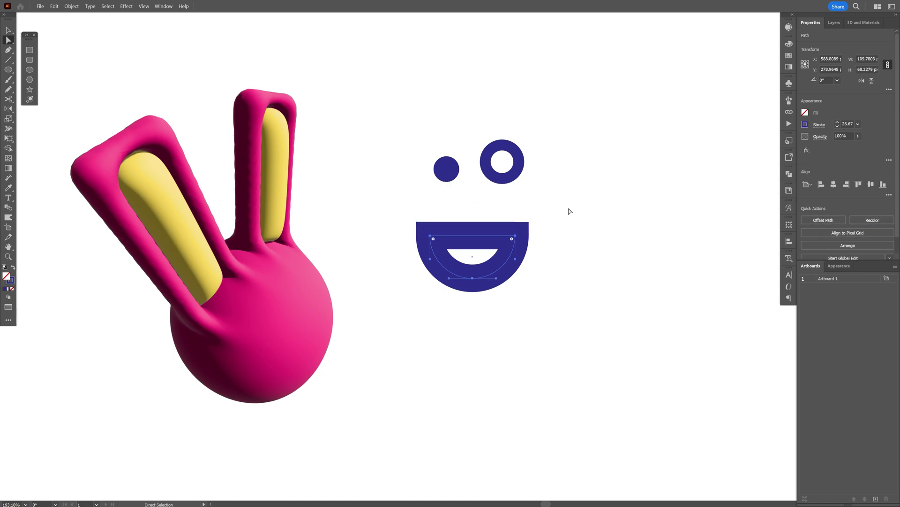
left_click(13, 268)
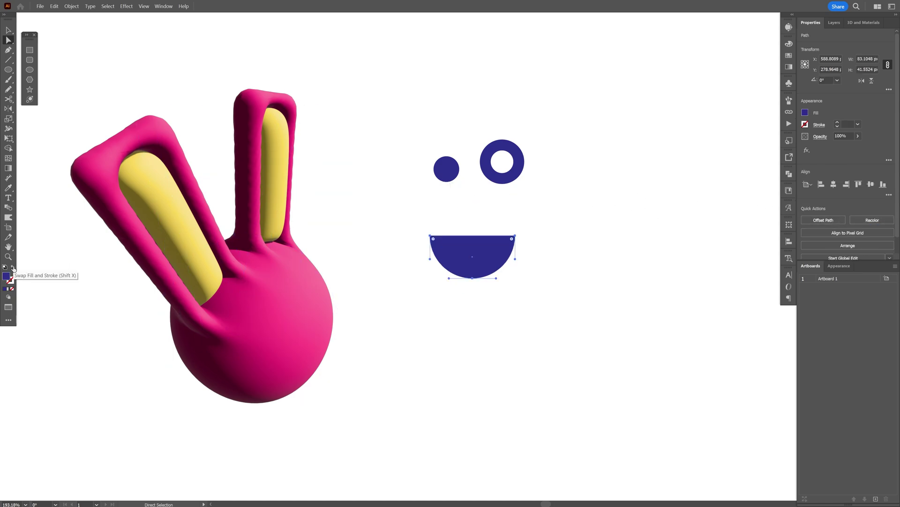
key("v")
left_click_drag(477, 251, 483, 219)
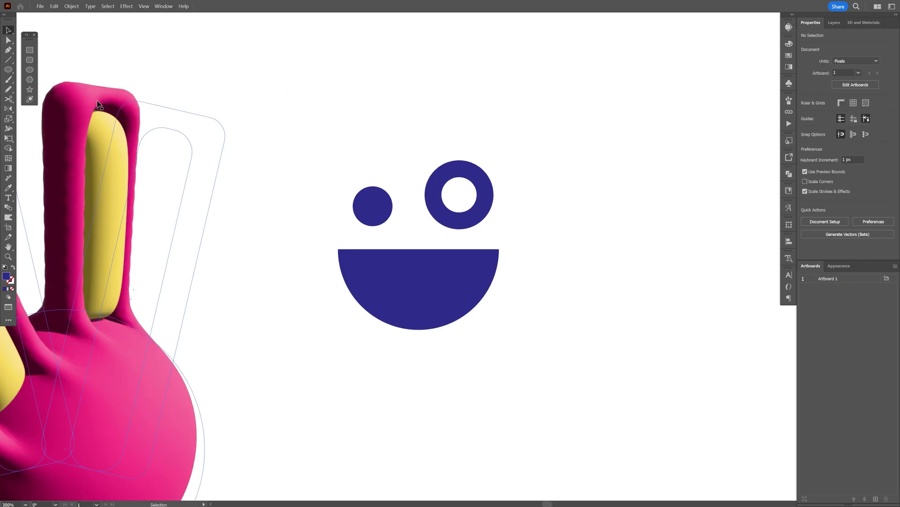
Draw a blue triangle about 38 px wide beside the face, round its corners and expand the shape
left_click(30, 79)
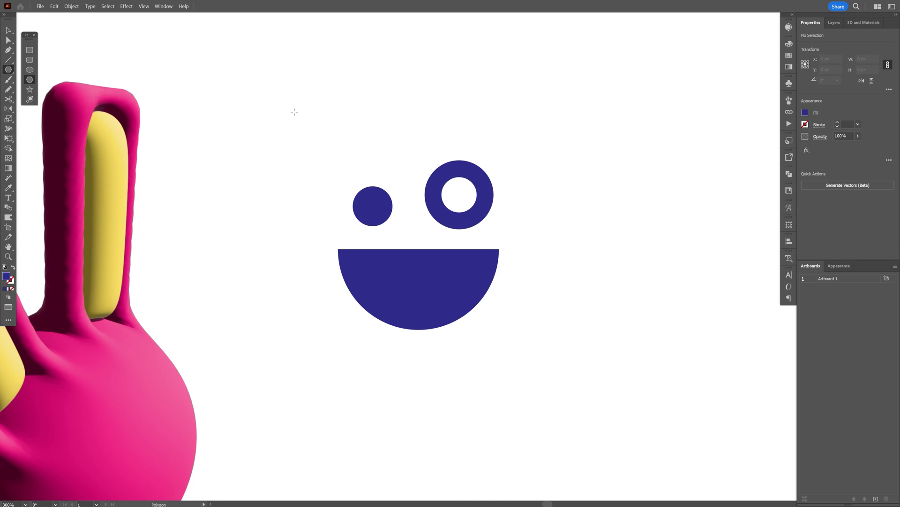
left_click_drag(295, 102, 336, 125)
key("Down")
key("Down")
key("Down")
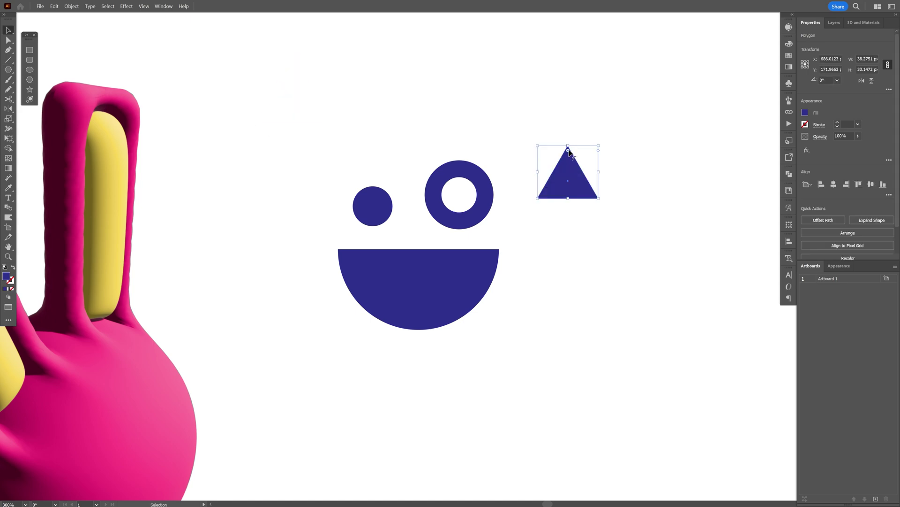
left_click_drag(568, 150, 569, 160)
left_click(871, 220)
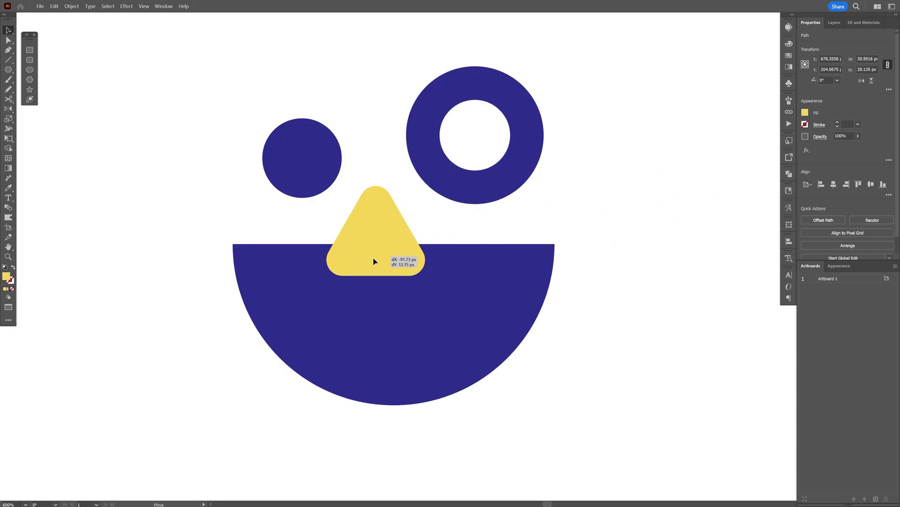
Color the rounded triangle yellow, flip it, and arrange copies over the mouth as five upper and three lower teeth
left_click_drag(374, 260, 297, 267)
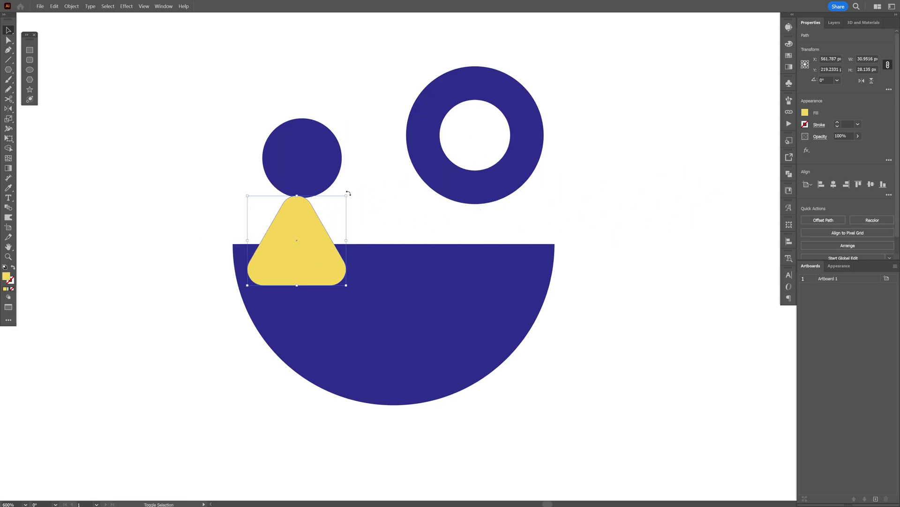
left_click_drag(348, 193, 221, 295)
left_click_drag(276, 210, 432, 256)
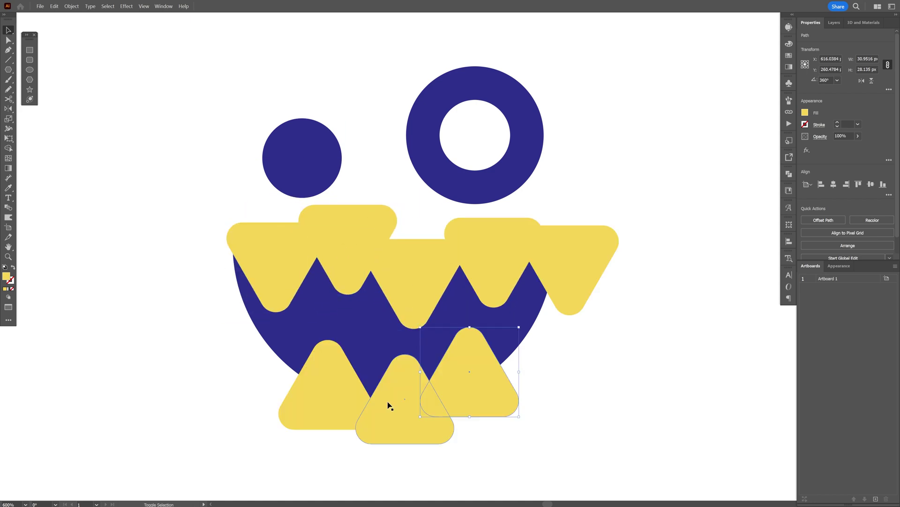
Select all eight yellow teeth and unite their overlapping shapes
left_click(388, 402, "shift")
left_click(336, 389, "shift")
left_click(291, 278, "shift")
left_click(346, 254, "shift")
left_click(412, 263, "shift")
left_click(492, 255, "shift")
left_click(574, 248, "shift")
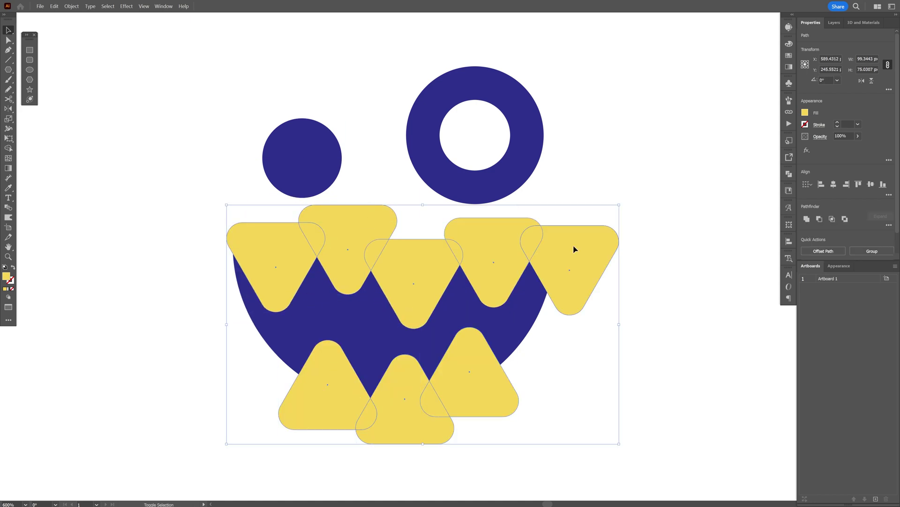
left_click(806, 219)
Round the sharp inner corners between the teeth, using a radius of about 2.94 px on the upper row
key("a")
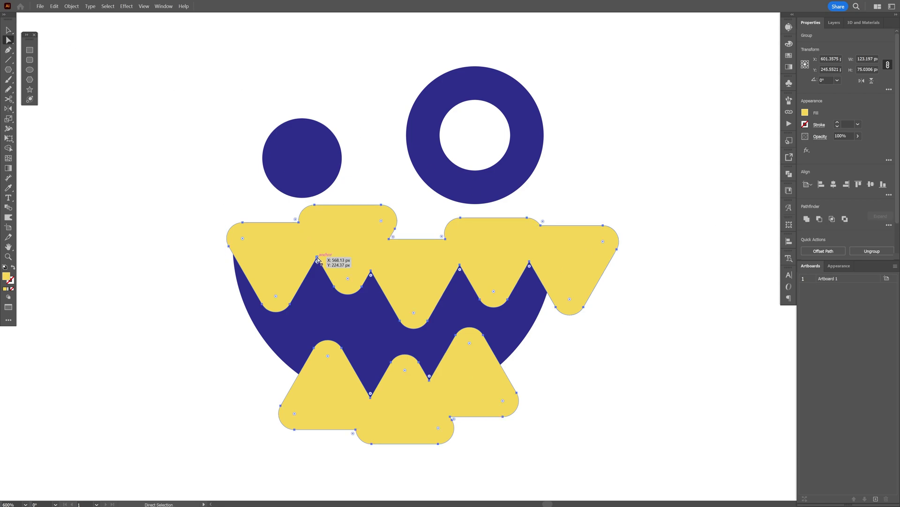
left_click(317, 258)
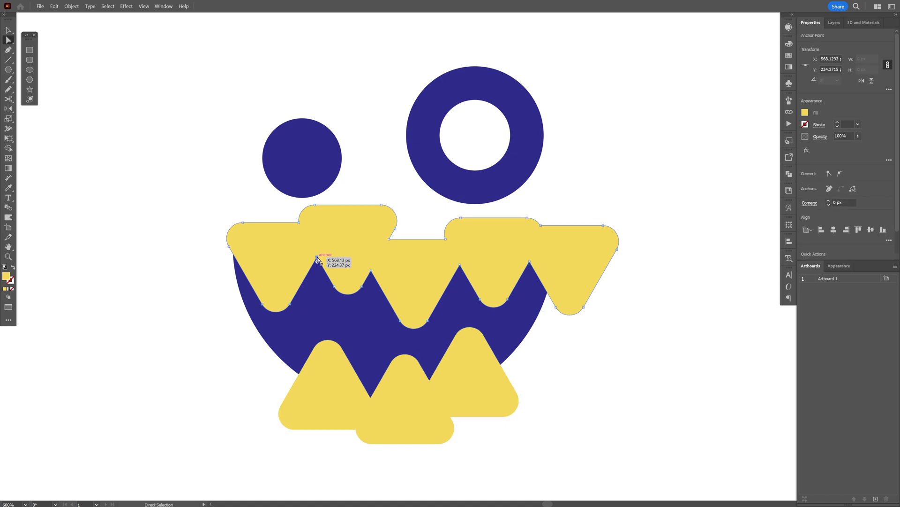
left_click(371, 271, "shift")
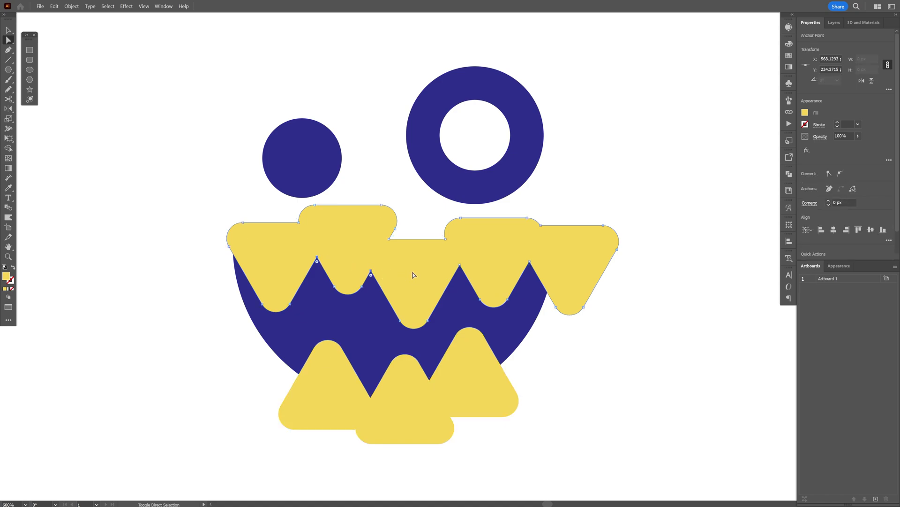
left_click(460, 265, "shift")
left_click(530, 263, "shift")
left_click_drag(530, 269, 532, 282)
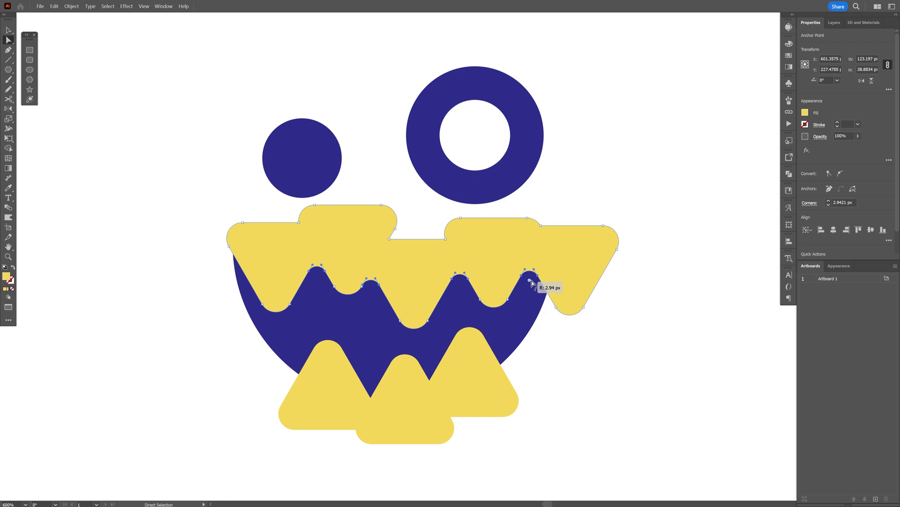
left_click(430, 380)
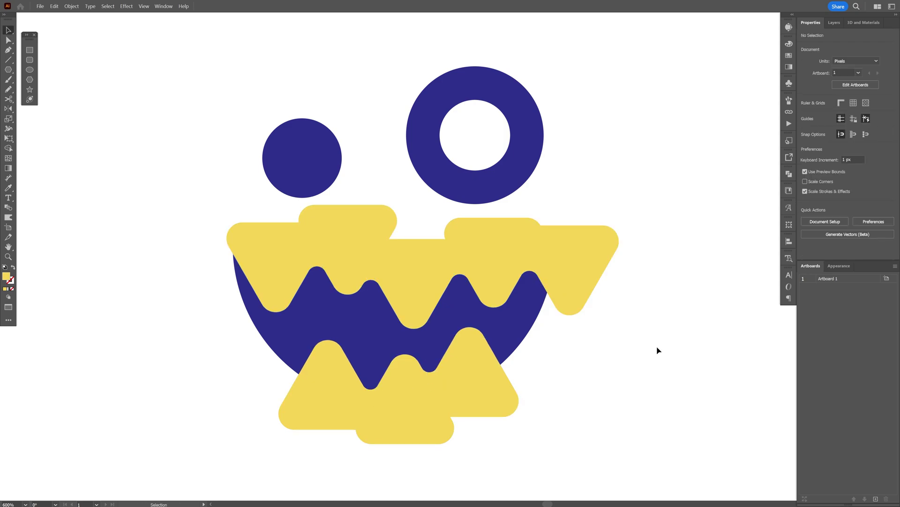
Trim the yellow teeth to the half-circle mouth by removing the parts outside it with the Shape Builder tool
key("ctrl+a")
key("shift+m")
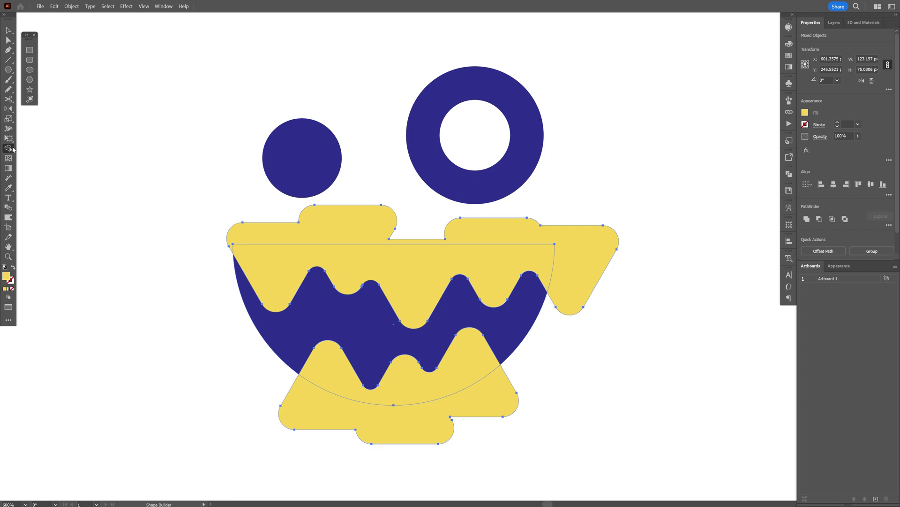
left_click(339, 218, "alt")
left_click(426, 426, "alt")
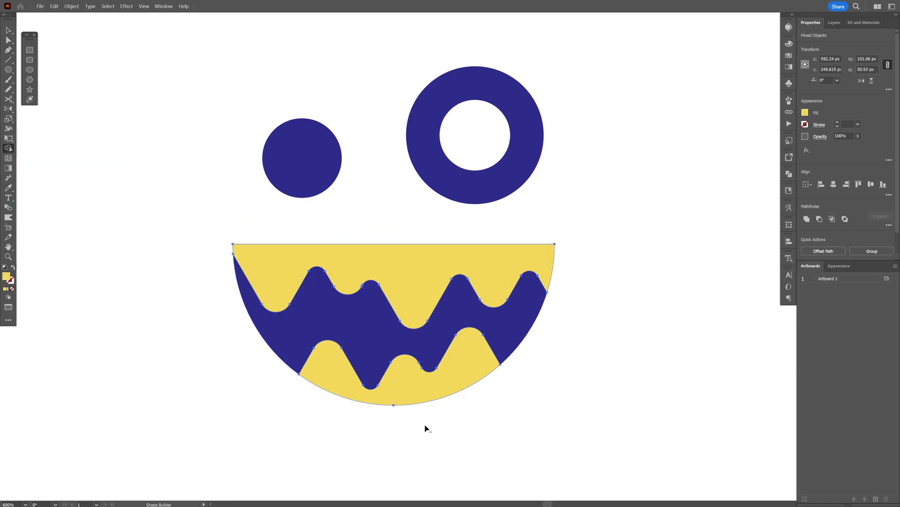
key("v")
left_click(512, 407)
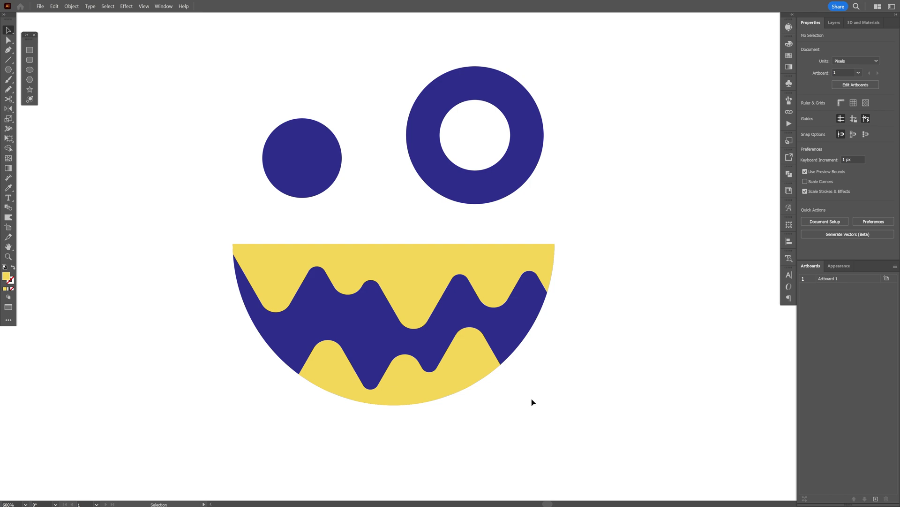
Group the eyes and mouth, and add the group to the 3D graphics library
key("ctrl+minus")
right_click(400, 211)
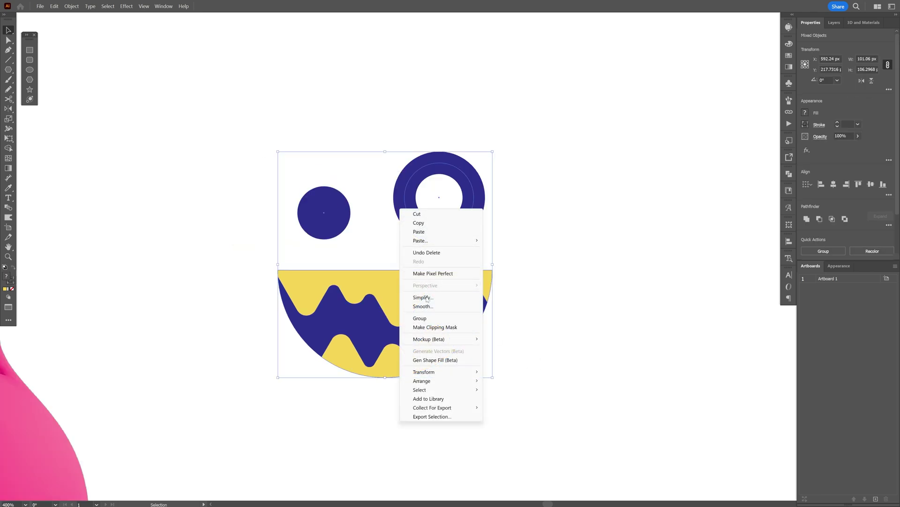
left_click(430, 320)
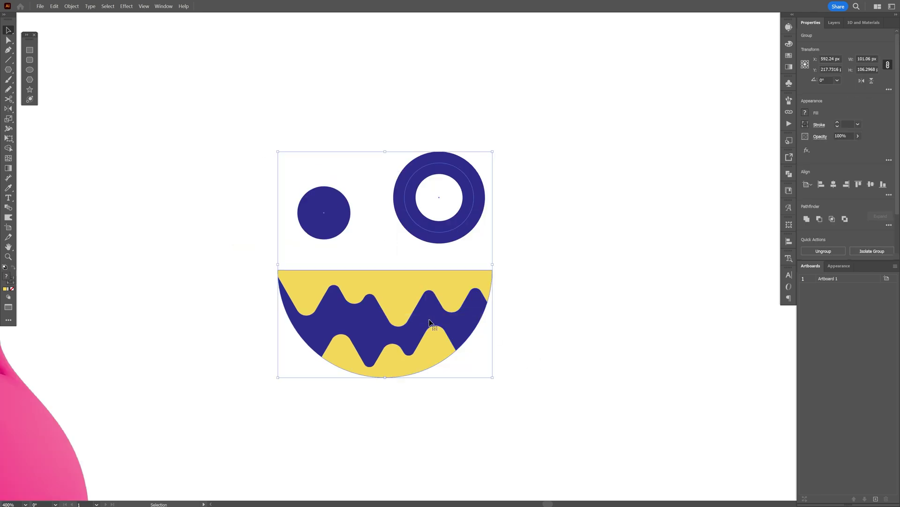
left_click(868, 23)
left_click_drag(432, 283, 844, 136)
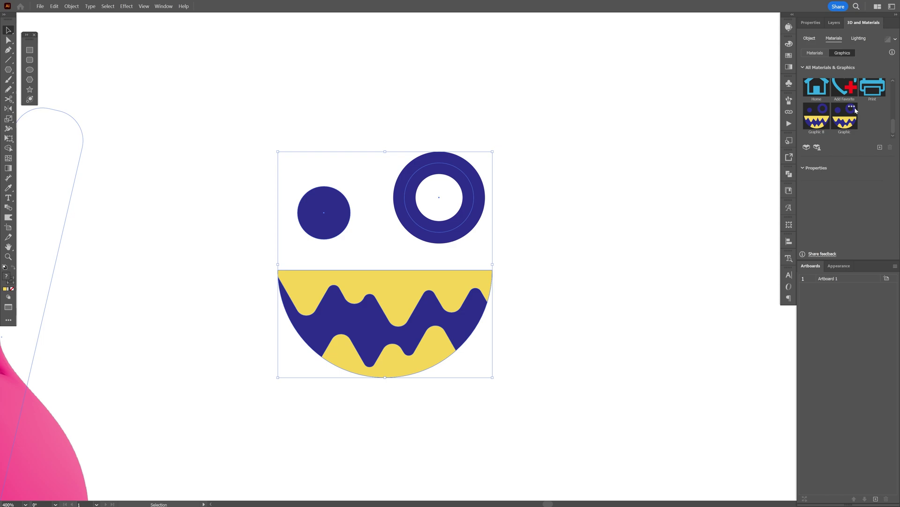
Apply the new face graphic to the 3D rabbit and position it on the lower front of the round head
left_click_drag(826, 115, 434, 367)
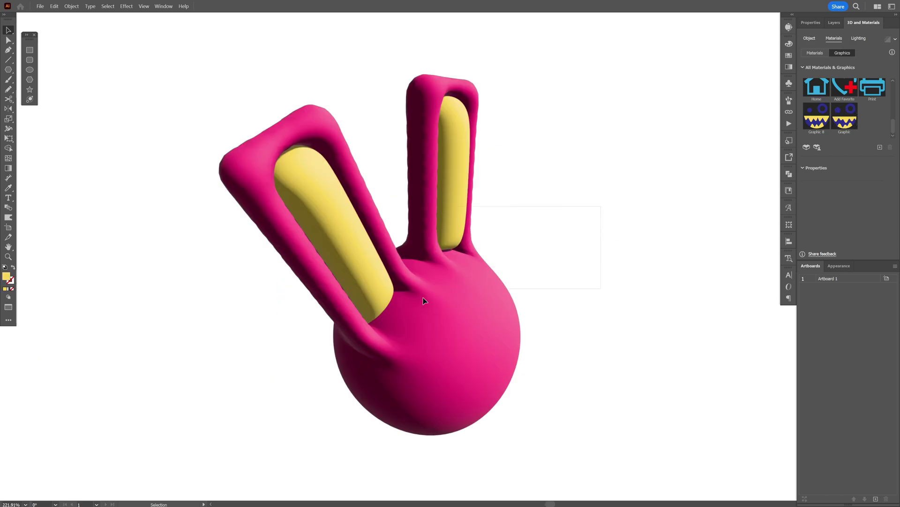
left_click(369, 334)
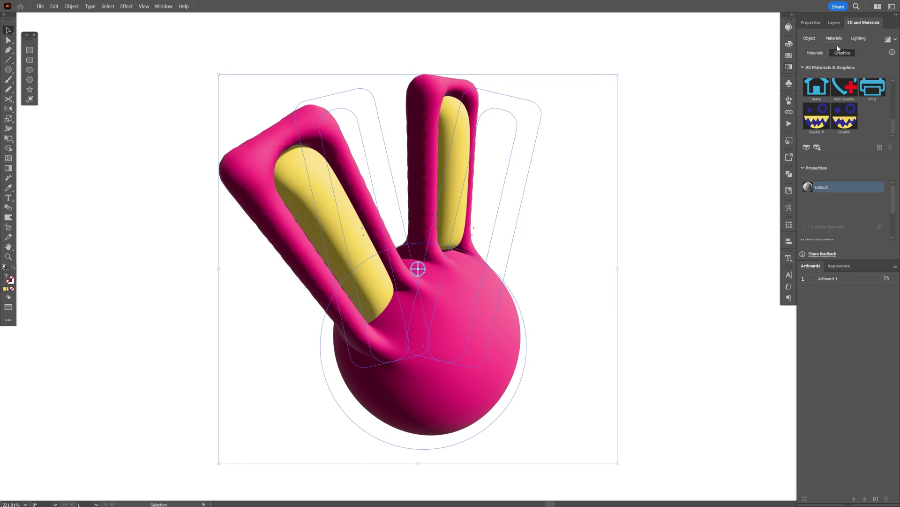
left_click(846, 117)
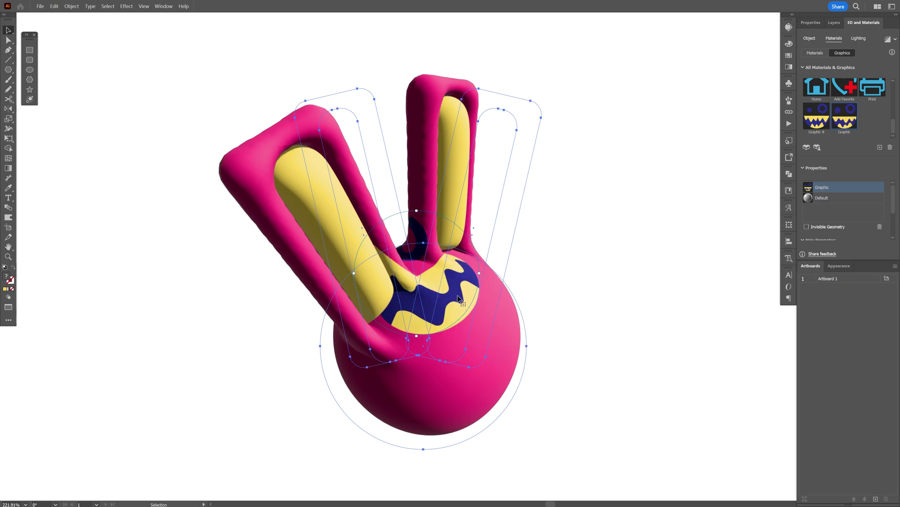
left_click_drag(460, 300, 526, 346)
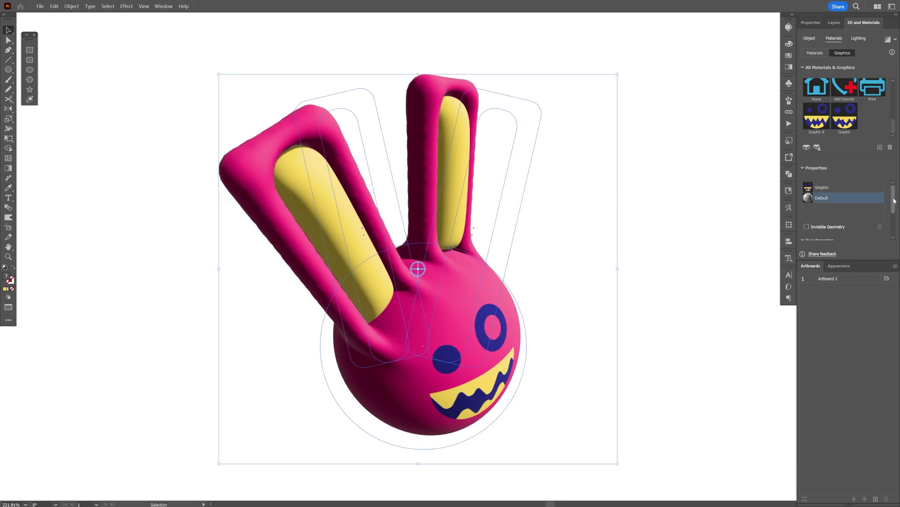
Set the rabbit's Default material to roughness 0.63 and metallic 0.2, and render it with ray tracing
left_click_drag(893, 197, 894, 222)
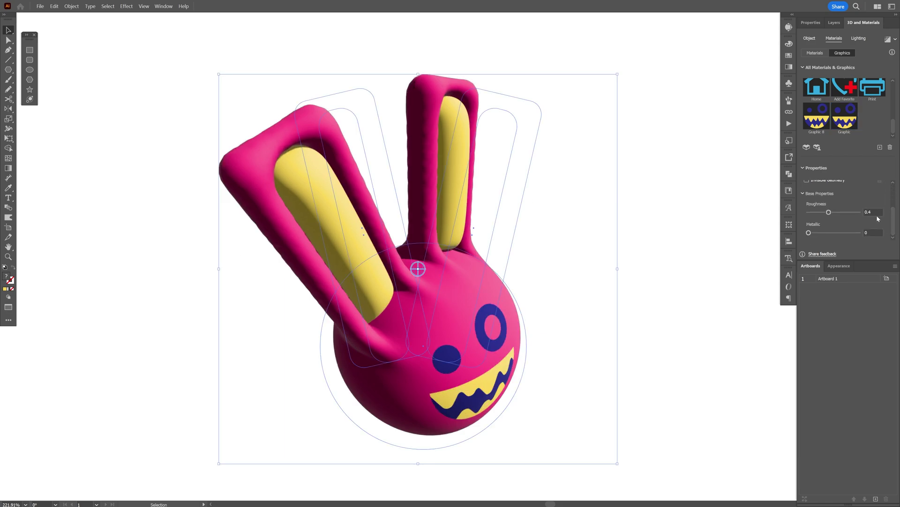
left_click(874, 211)
type("0.63")
key("Tab")
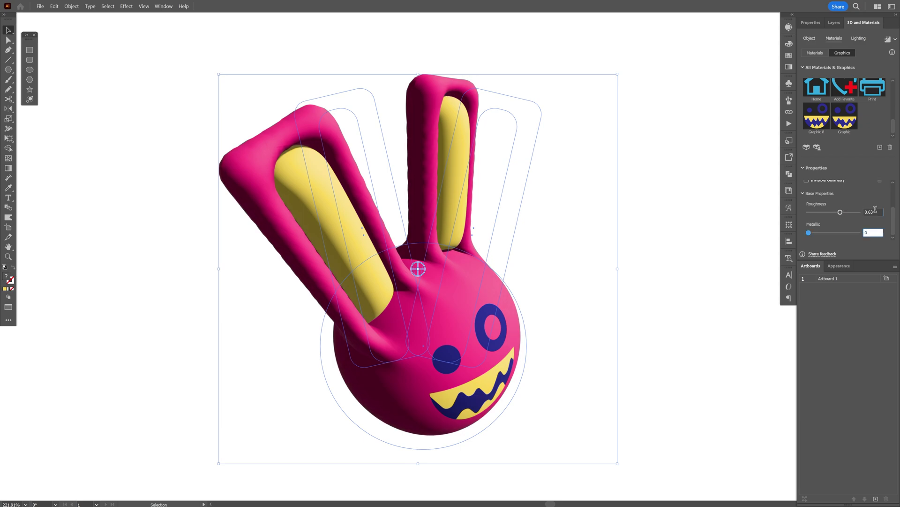
type("0.2")
key("Tab")
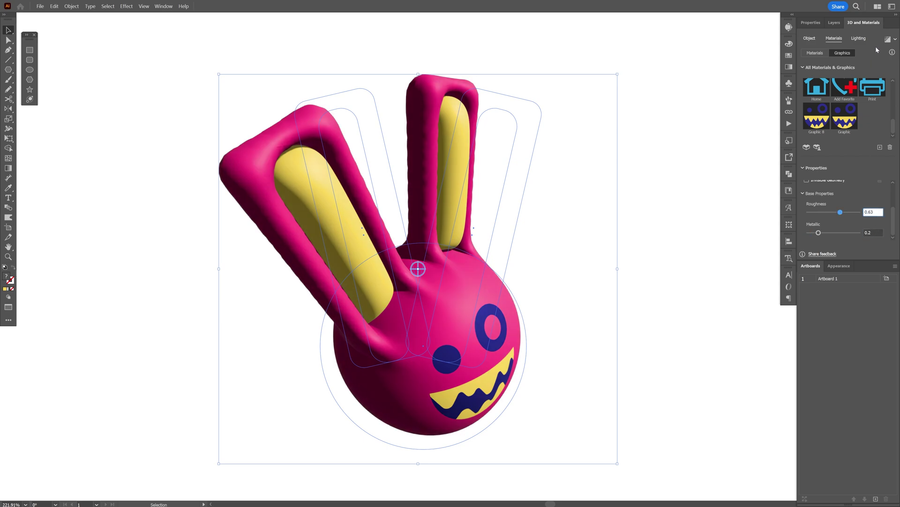
left_click(887, 39)
left_click(595, 161)
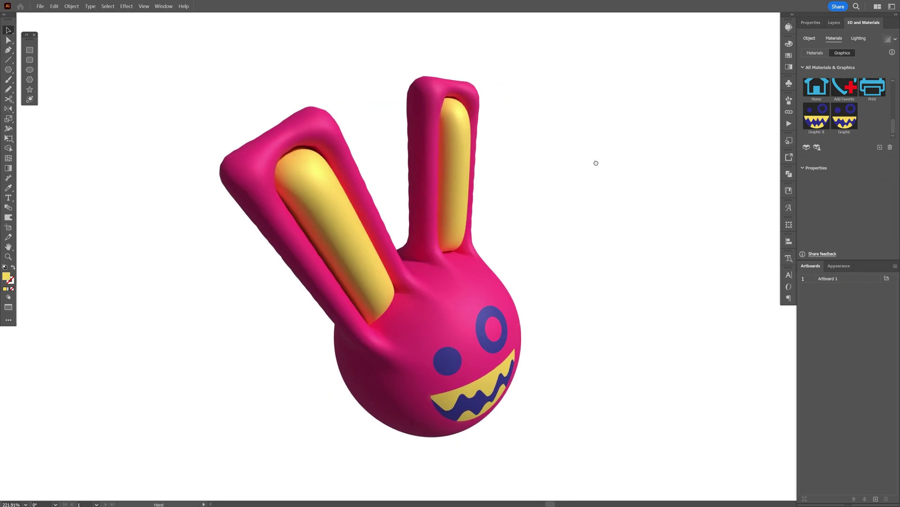
Set the rabbit's light to 97% intensity and 127° rotation
key("ctrl+a")
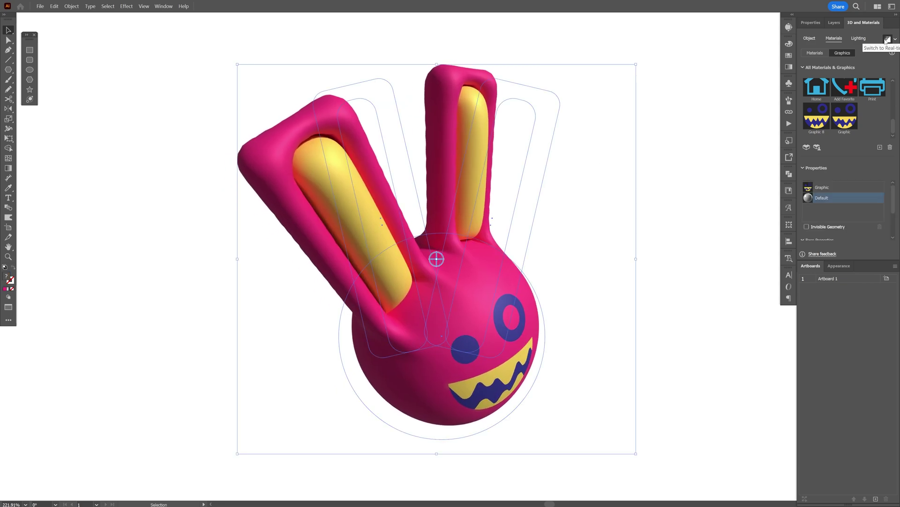
left_click(858, 38)
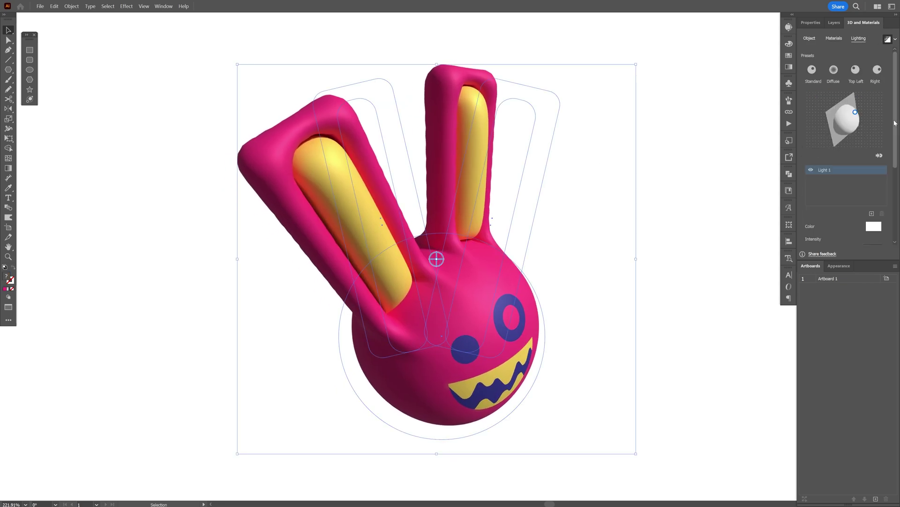
scroll(893, 99, "down", 3)
left_click(872, 124)
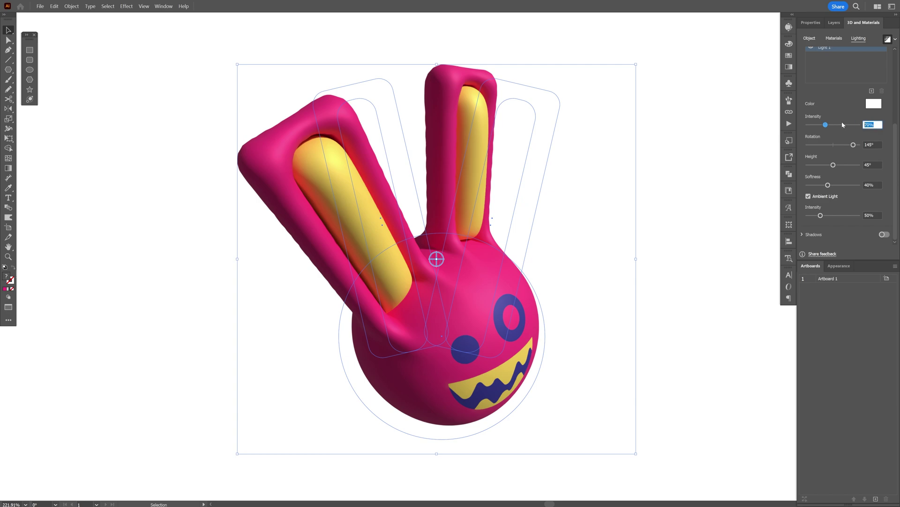
type("97")
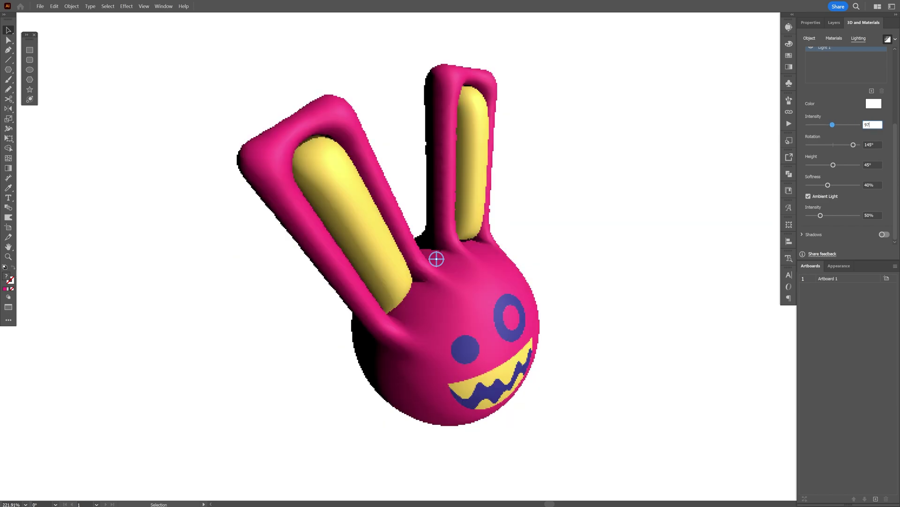
left_click(872, 145)
type("127")
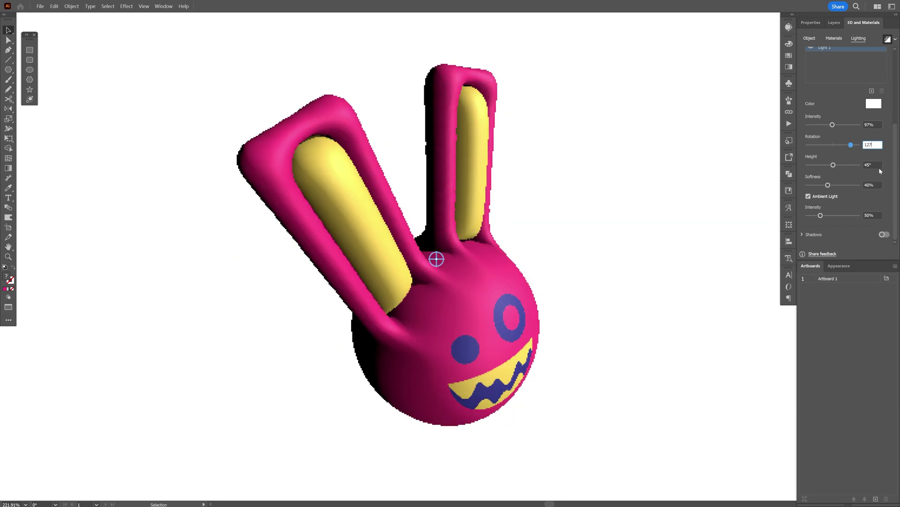
Set the softness of the rabbit's light to 90%
key("Return")
left_click(878, 186)
type("90")
key("Return")
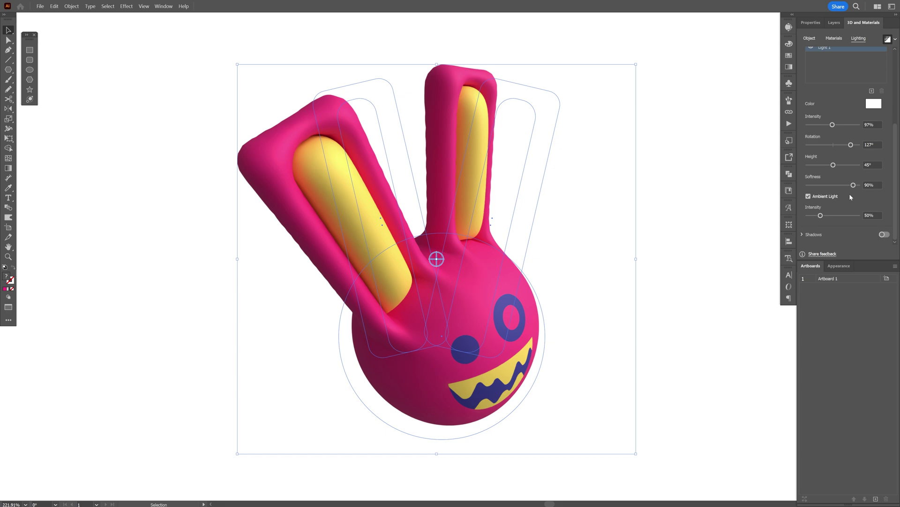
Draw a wide, flat ellipse across the base of the rabbit's head and center it beneath the character
left_click(627, 136)
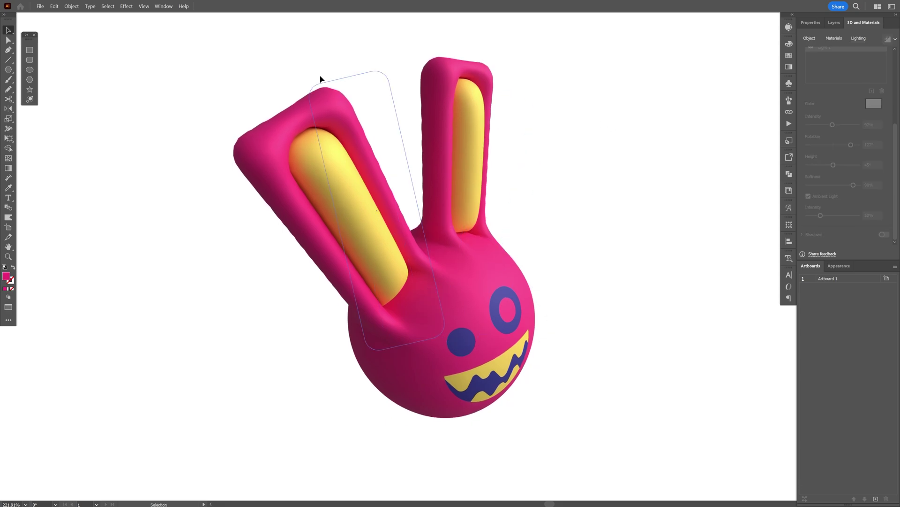
key("l")
left_click_drag(313, 368, 593, 470)
key("v")
left_click_drag(537, 411, 529, 419)
Send the ellipse to the back, behind the rabbit, and nudge it slightly up under the head
right_click(529, 419)
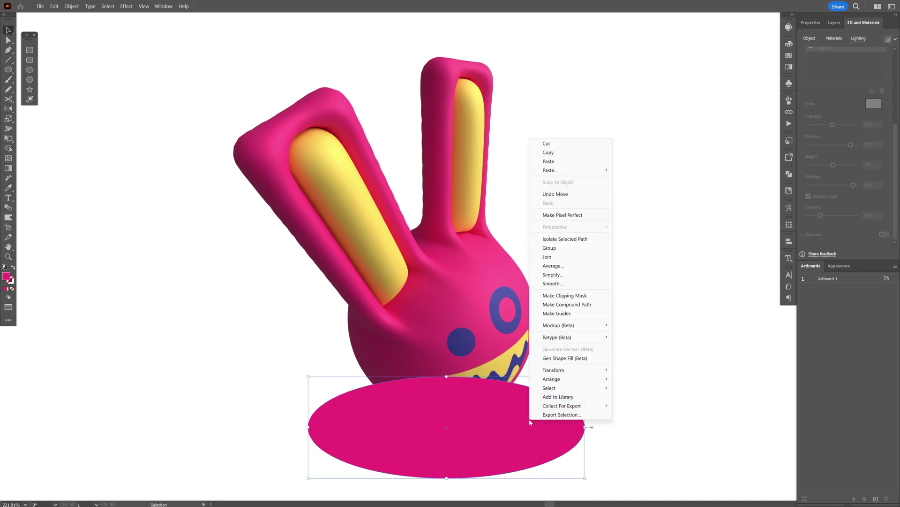
mouse_move(562, 379)
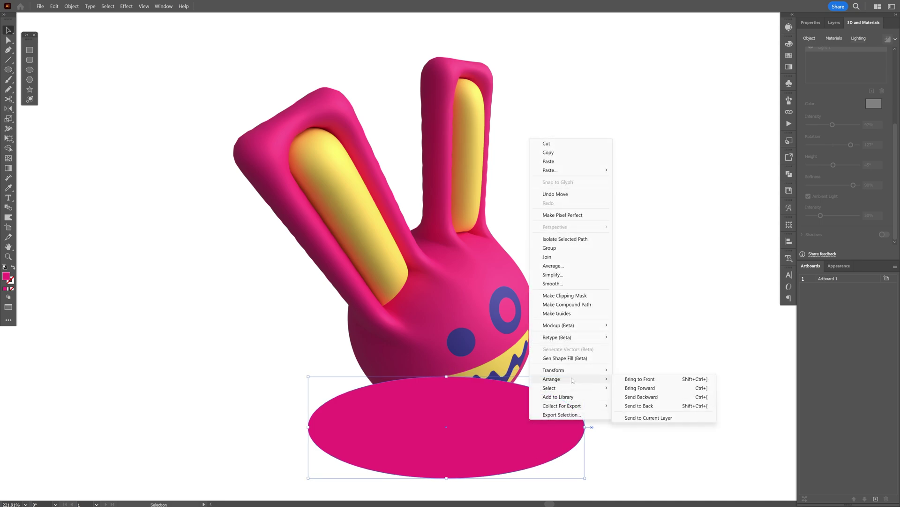
left_click(639, 406)
left_click_drag(543, 418, 546, 410)
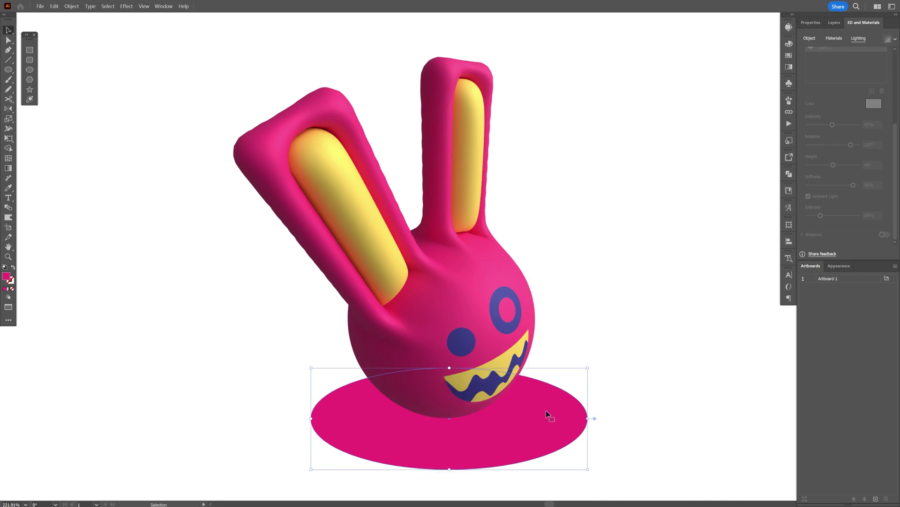
Fill the ellipse with a radial gradient, reversed to run from black at the center to white at the edge
left_click(789, 67)
left_click(726, 103)
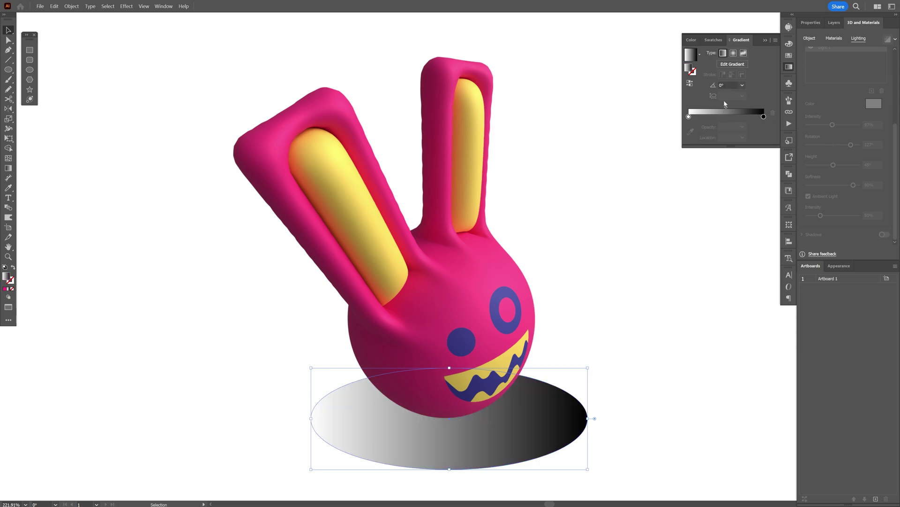
left_click(734, 53)
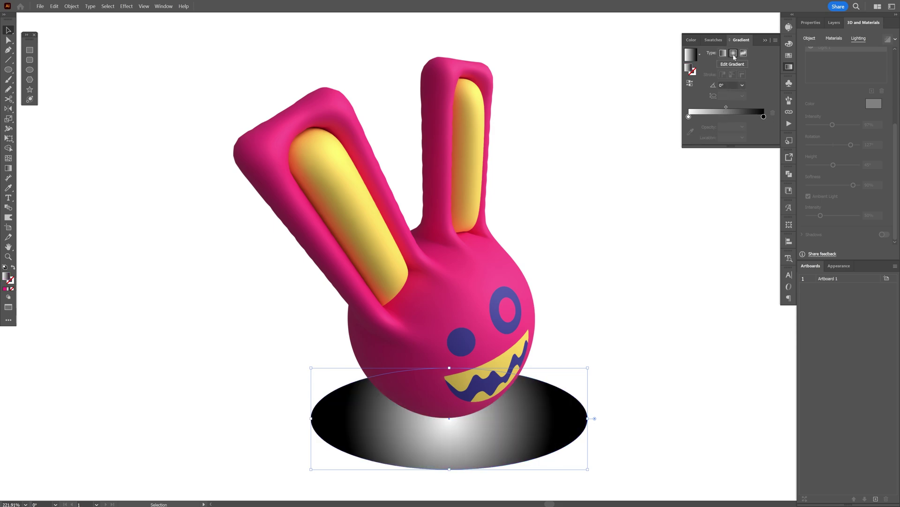
left_click(690, 83)
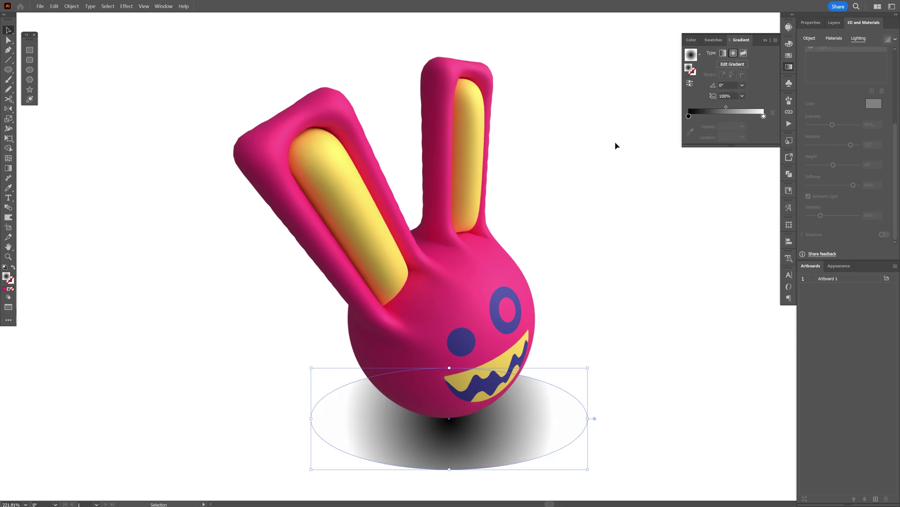
Flatten the ellipse's radial gradient to an aspect ratio of about 31.6% and move its white stop inward to about 89%
key("g")
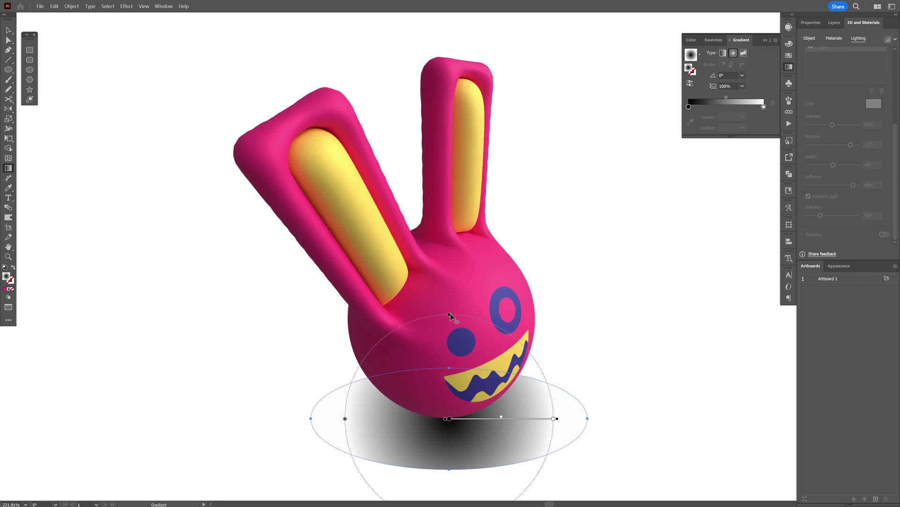
left_click_drag(449, 314, 448, 386)
left_click_drag(553, 418, 486, 418)
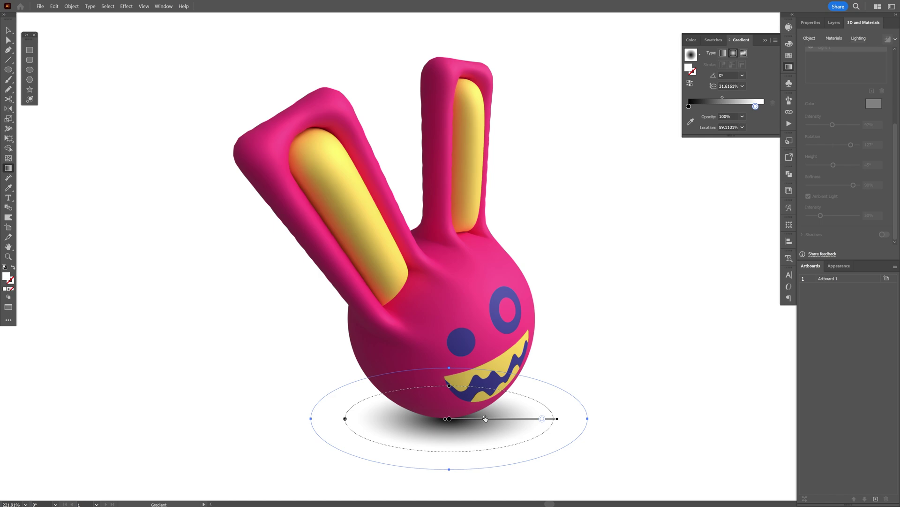